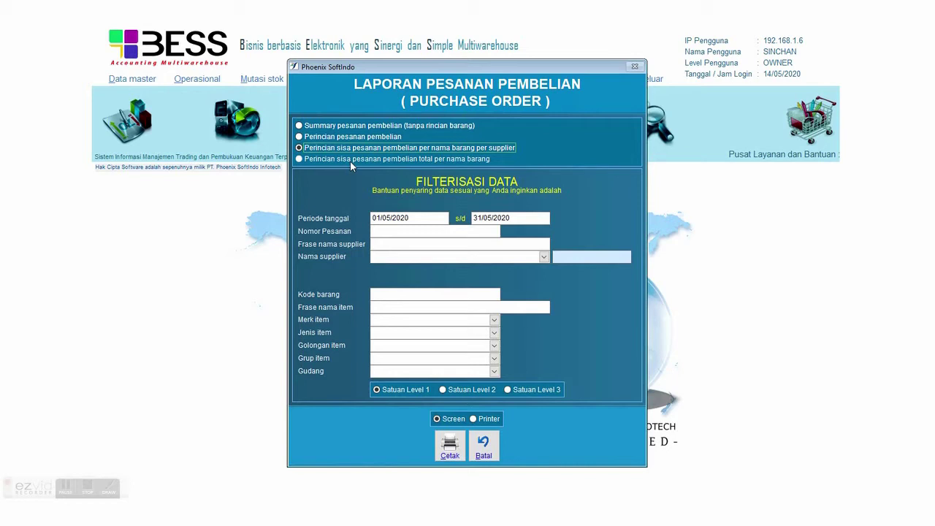
- Try the purchase order report's total-per-item type with Satuan Level 3 and its summary type, and close the report without printing
left_click(350, 159)
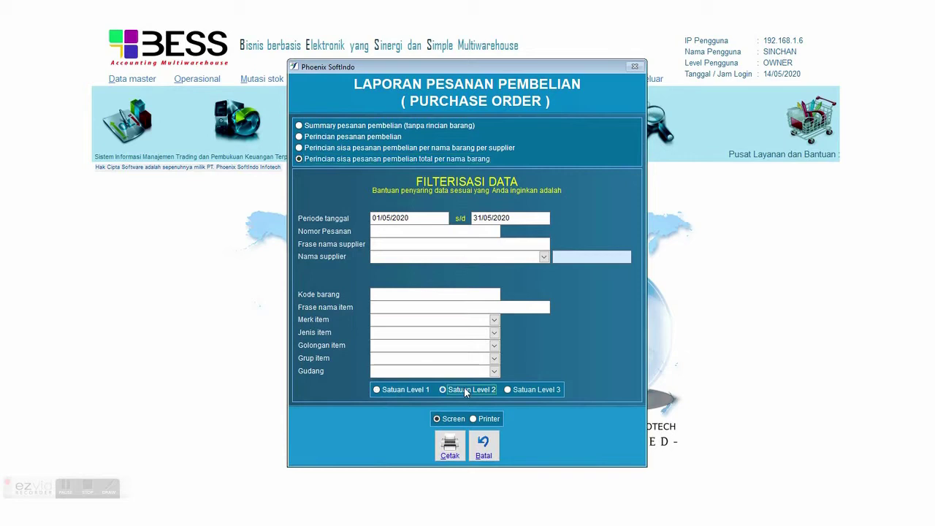
left_click(537, 389)
left_click(437, 420)
left_click(383, 127)
left_click(482, 447)
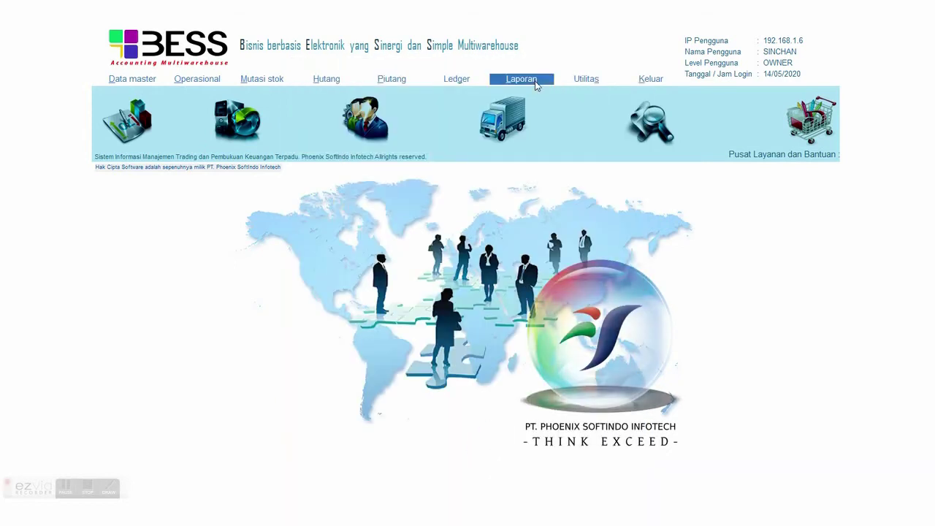
- Open the purchase analysis report and browse its types from summary through Total pembelian dan retur per barang
left_click(536, 86)
mouse_move(602, 99)
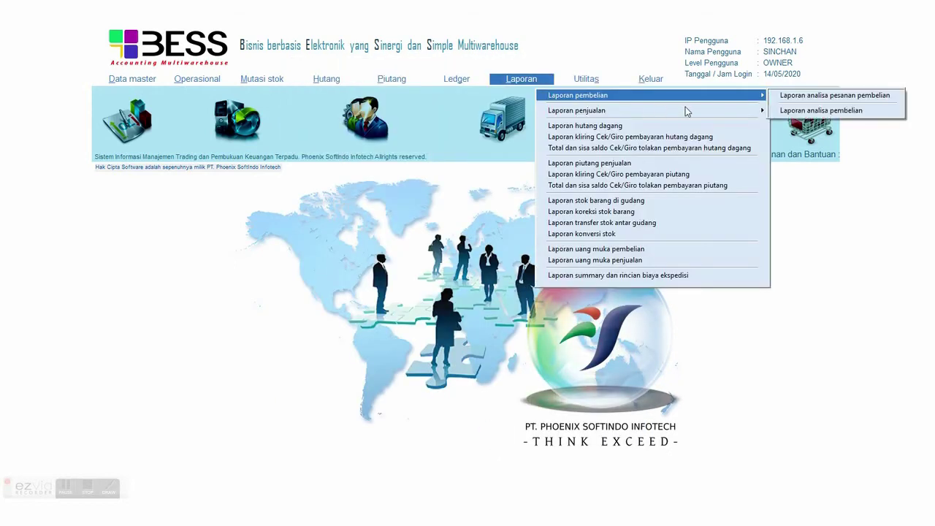
left_click(791, 111)
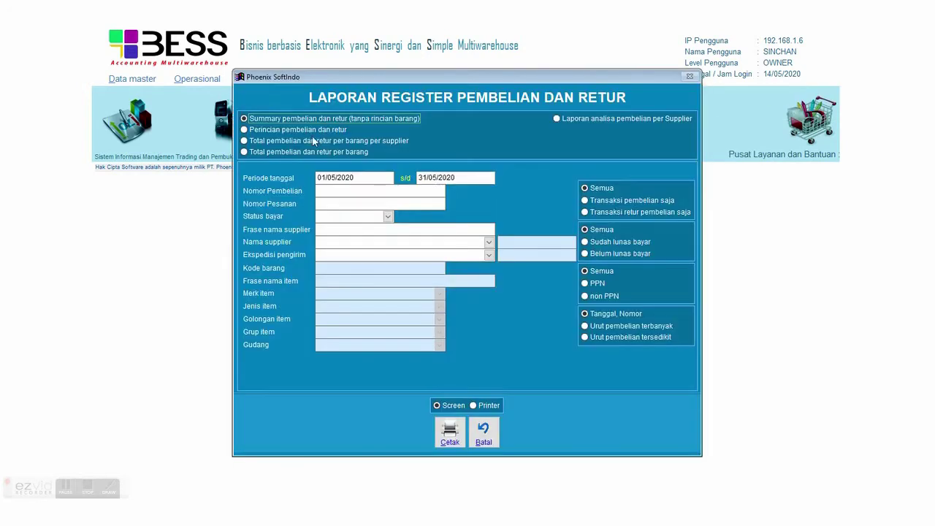
left_click(306, 130)
left_click(303, 140)
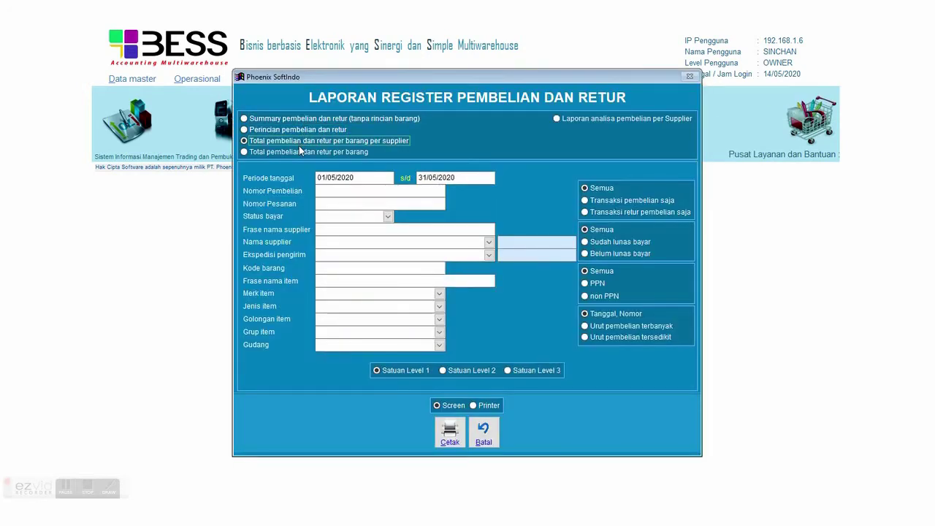
left_click(298, 151)
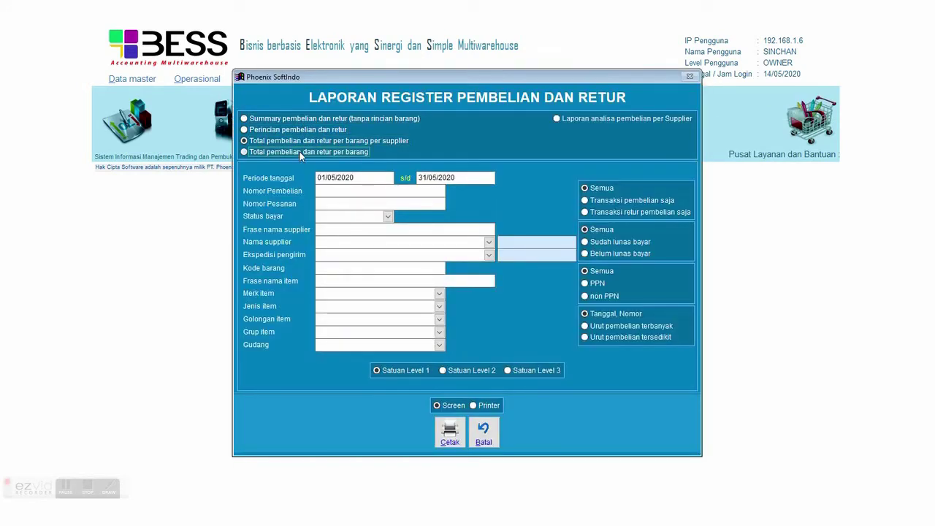
- Try the filters Transaksi retur pembelian saja, Belum lunas bayar, non PPN and Satuan Level 2, and close the purchase report without printing
left_click(605, 211)
left_click(601, 243)
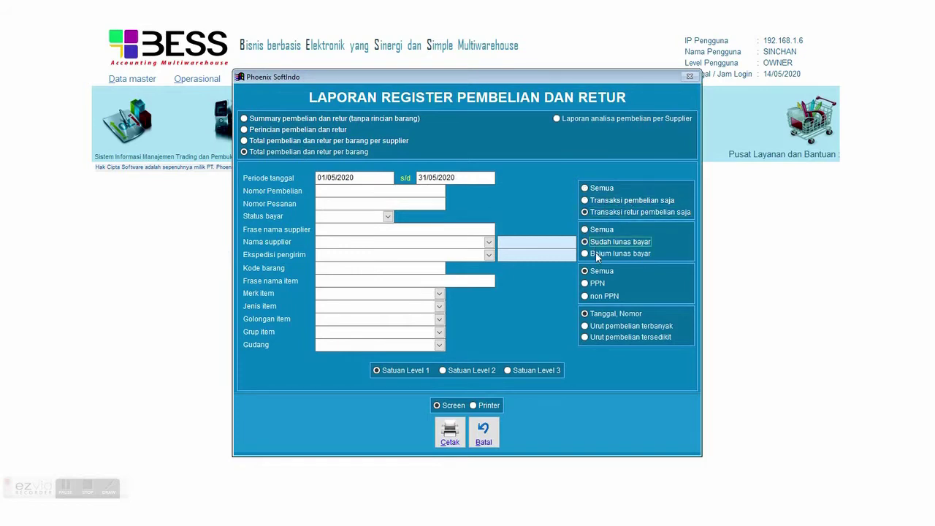
left_click(600, 254)
left_click(585, 283)
left_click(586, 296)
left_click(468, 370)
left_click(483, 433)
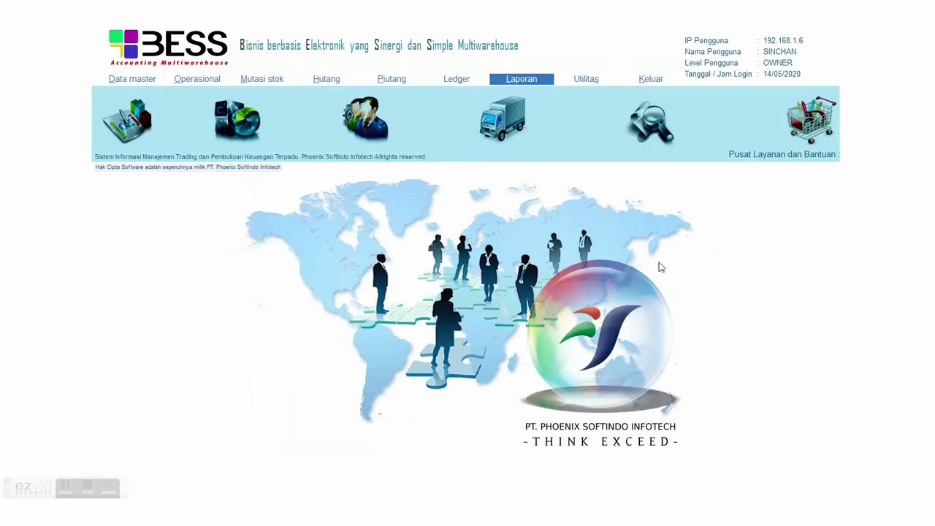
- Open the sales order analysis report and browse its types, going back to Perincian pesanan penjualan
left_click(524, 84)
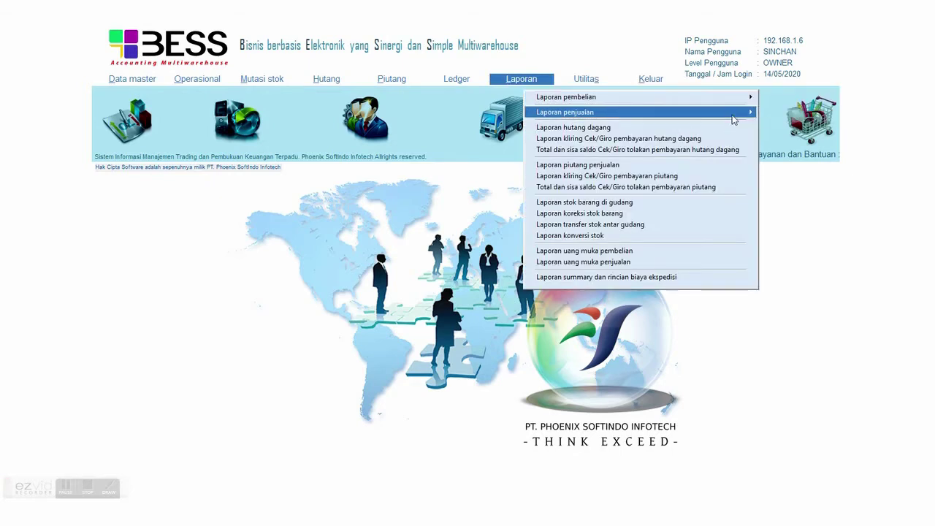
mouse_move(738, 113)
left_click(771, 113)
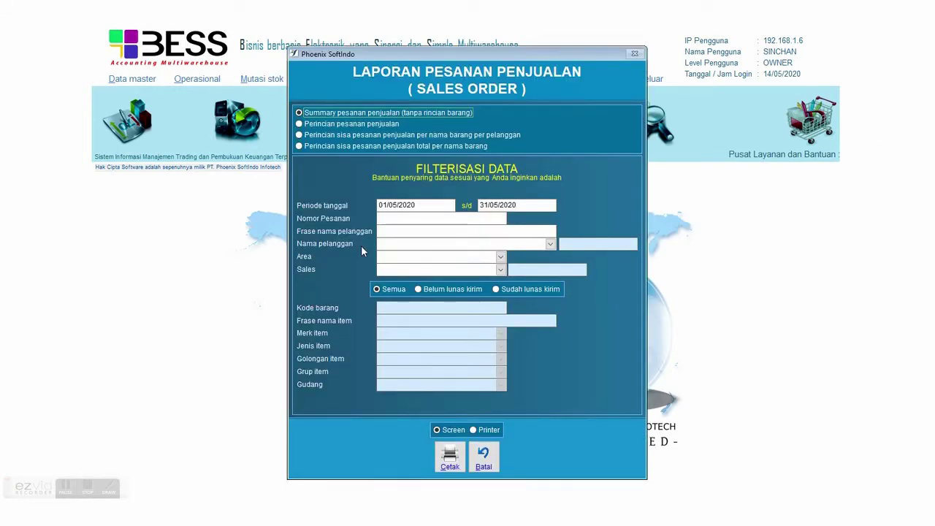
left_click(372, 134)
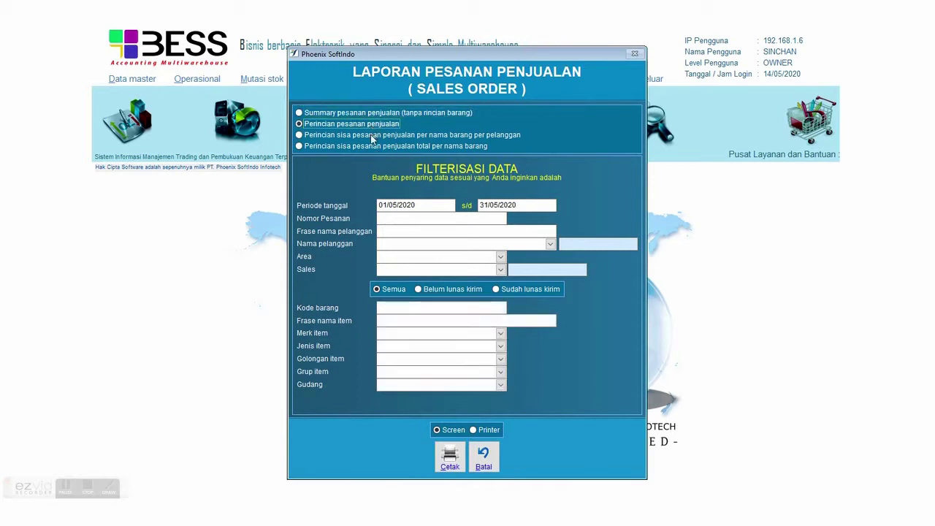
left_click(370, 146)
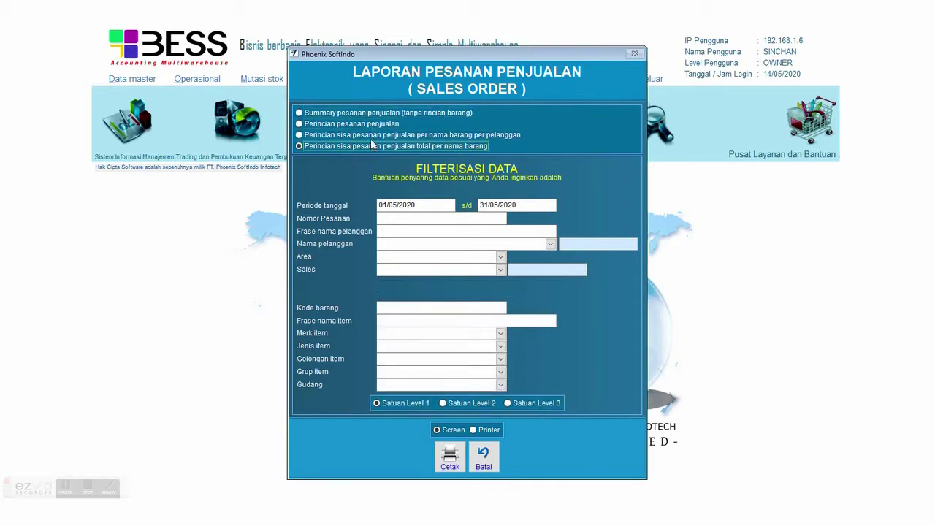
left_click(371, 134)
left_click(369, 125)
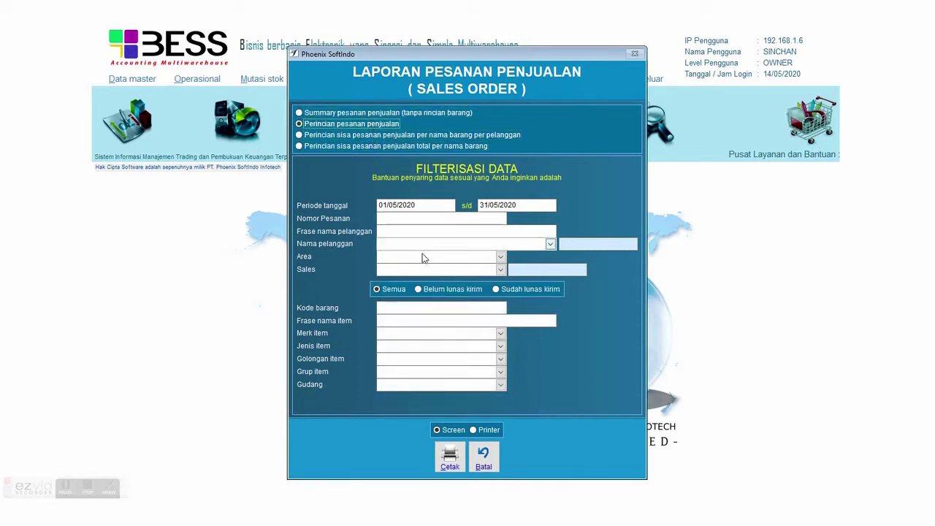
- Try the Sudah lunas kirim filter, and Satuan Level 3 for the remaining sales orders per item per customer
left_click(435, 288)
left_click(516, 288)
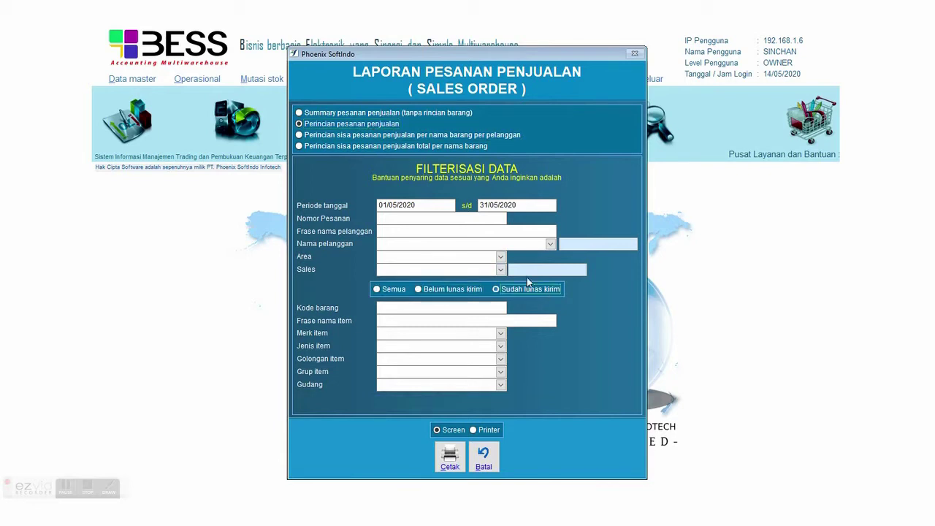
left_click(343, 136)
left_click(474, 403)
left_click(525, 403)
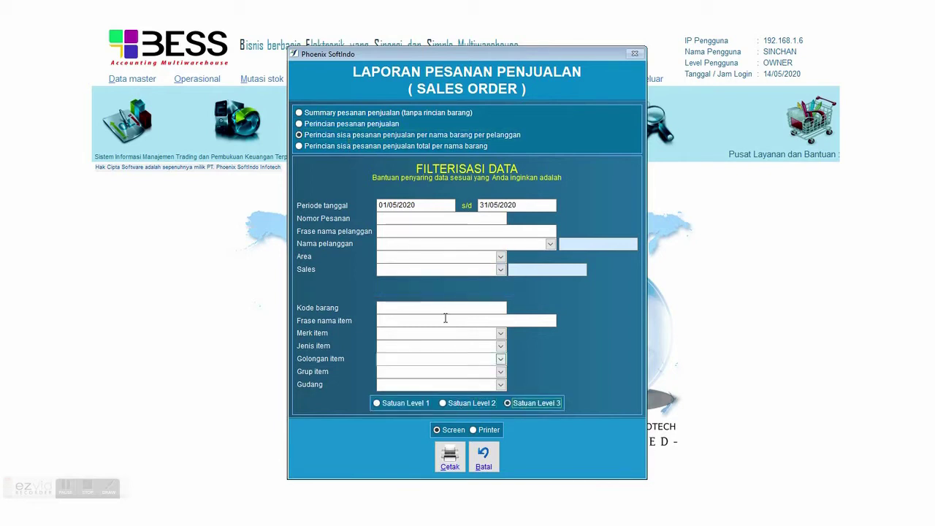
- Try the remaining sales order total per item with Satuan Level 2 and Screen output, and close the report without printing
left_click(348, 147)
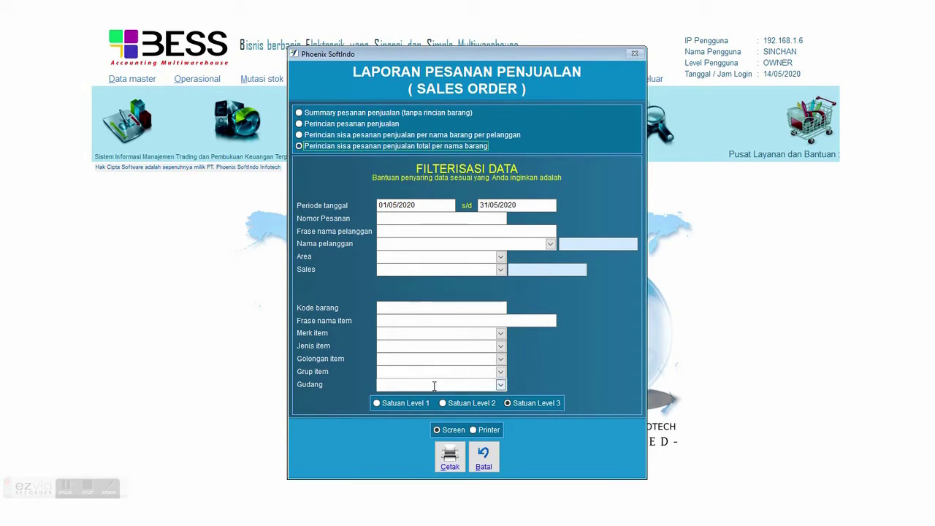
left_click(408, 406)
left_click(452, 406)
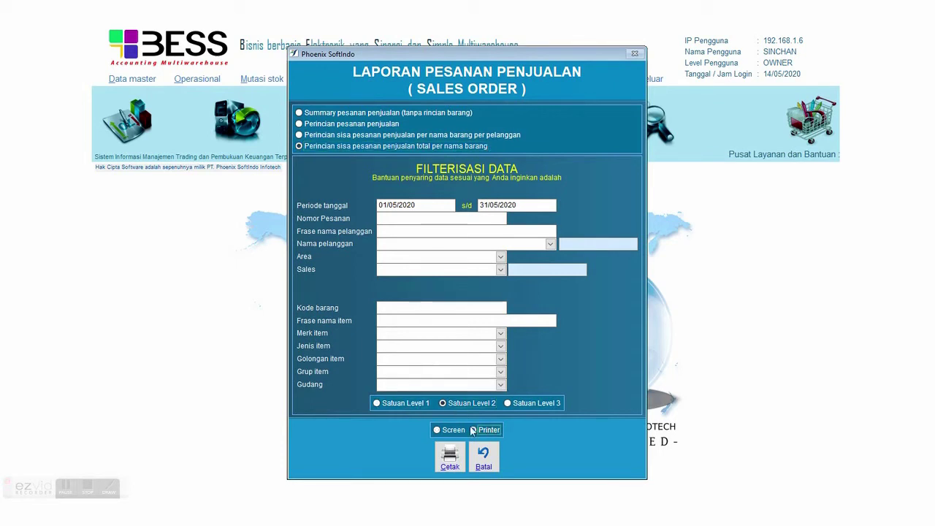
left_click(444, 430)
key("Escape")
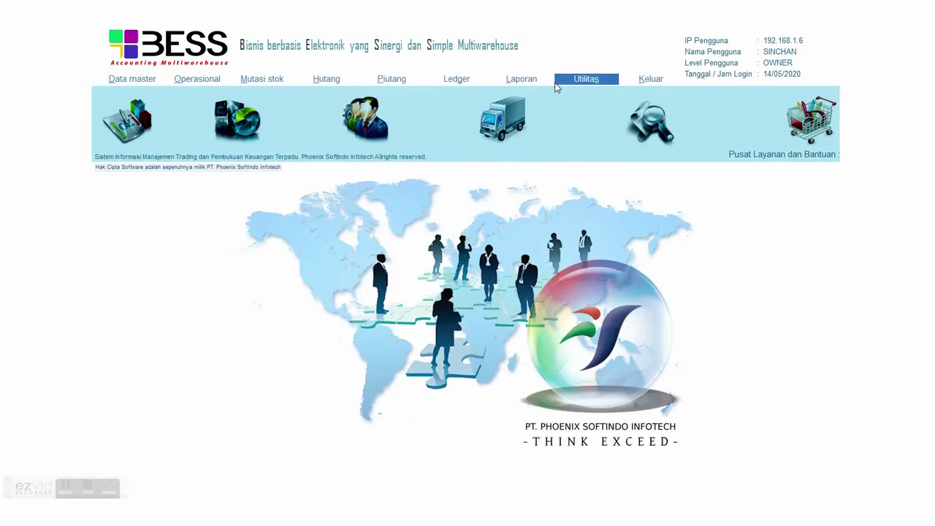
- Open the sales and returns register report and browse its detail, per-salesperson invoice and Penjualan per outlet types
left_click(541, 82)
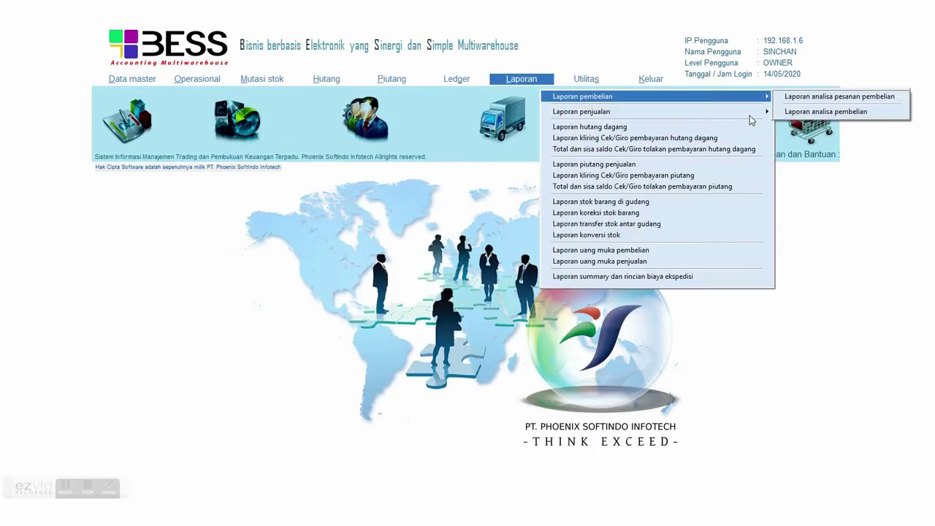
mouse_move(753, 114)
left_click(783, 128)
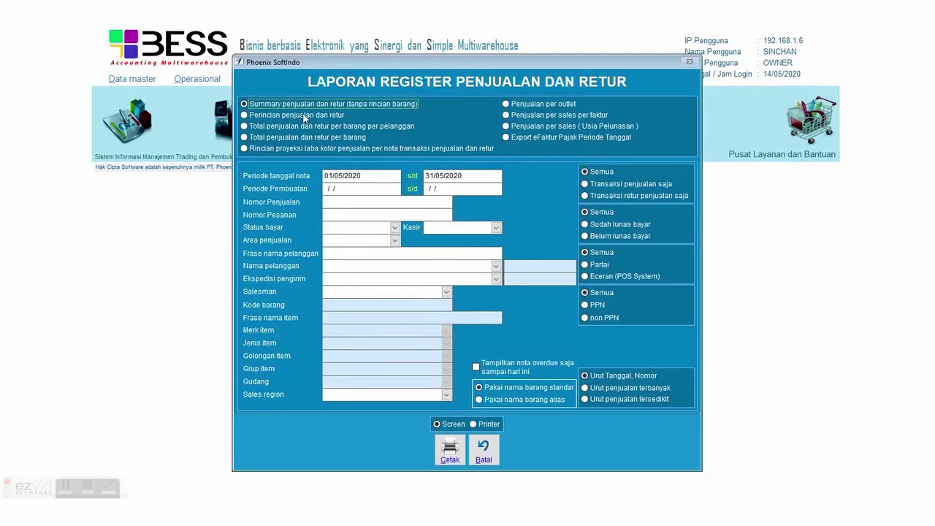
left_click(305, 114)
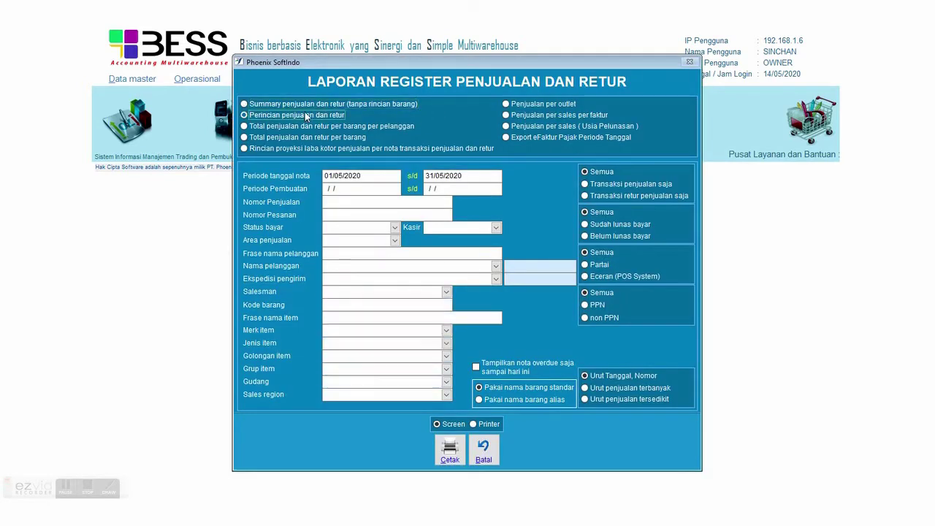
left_click(538, 116)
left_click(537, 106)
- Set the start of the sales register's invoice date period to 01/01/2000
left_click(393, 177)
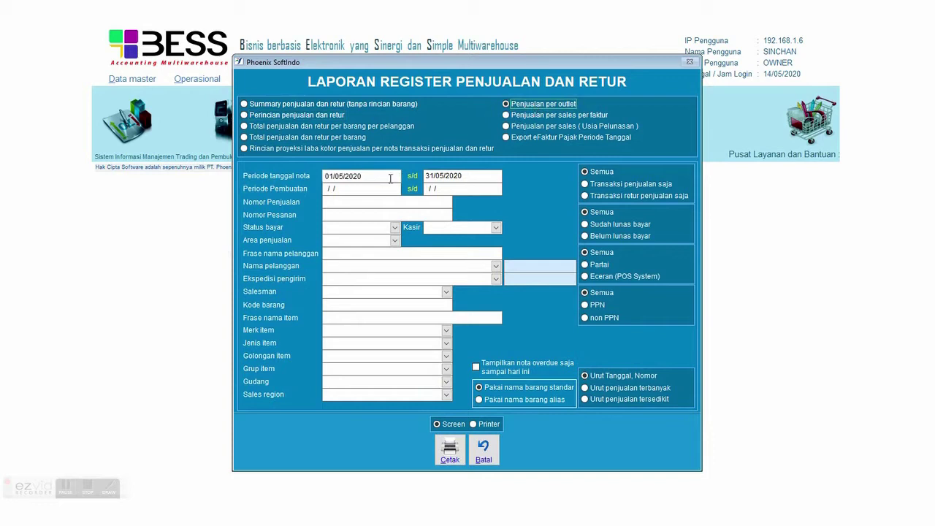
left_click_drag(386, 177, 325, 177)
type("01/01/2000")
left_click(476, 176)
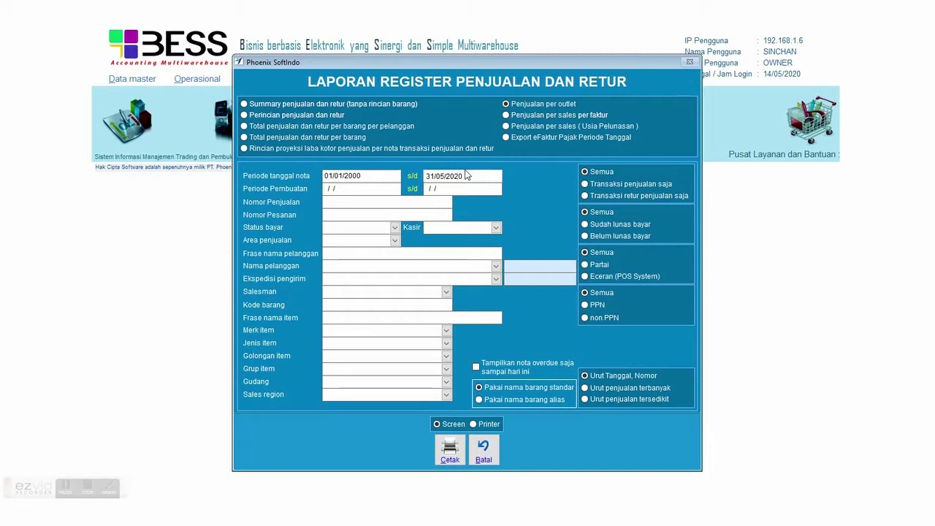
- Try the sales register's per-item total for Transaksi penjualan saja sorted by Urut penjualan tersedikit, and close the report without printing
left_click(592, 183)
left_click(605, 391)
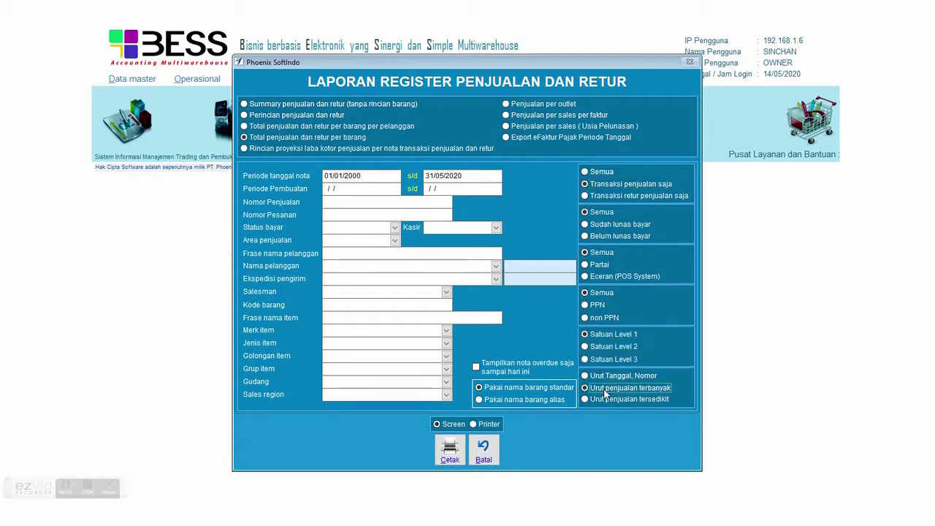
left_click(604, 399)
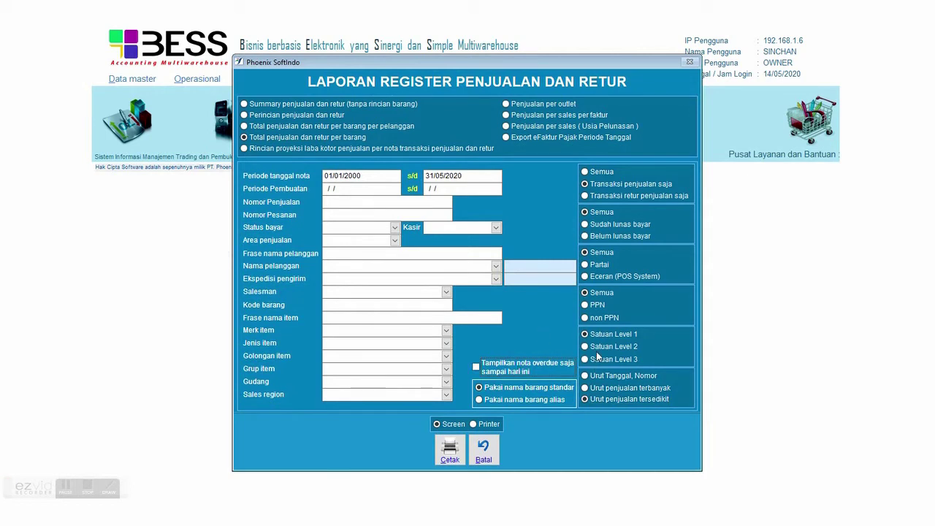
left_click(482, 459)
- Open the trade payables report, browse its types and choose Rekap perincian sisa saldo hutang per supplier per nota transaksi (usia hutang)
left_click(524, 80)
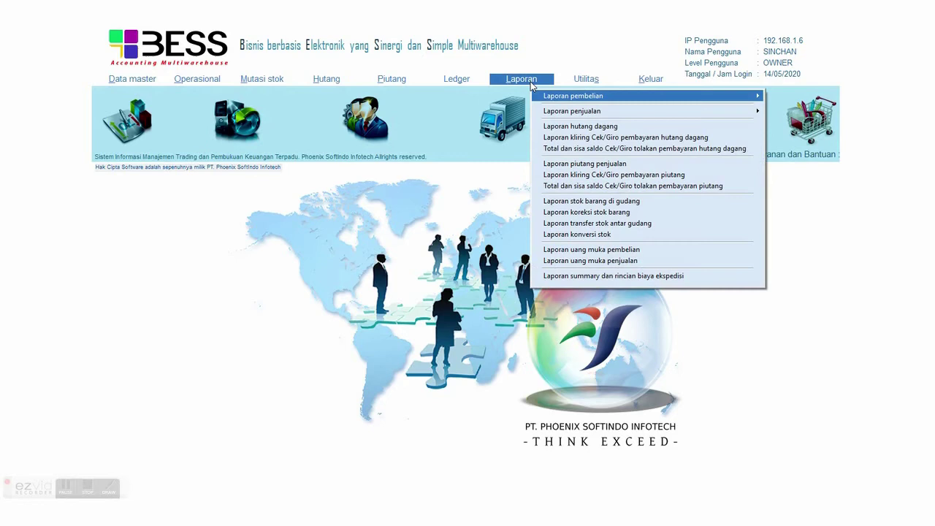
left_click(601, 126)
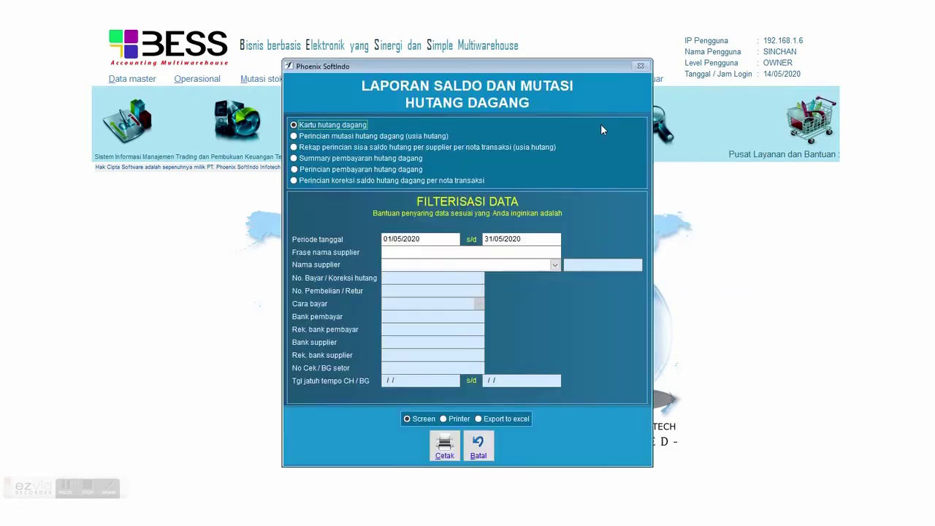
left_click(314, 149)
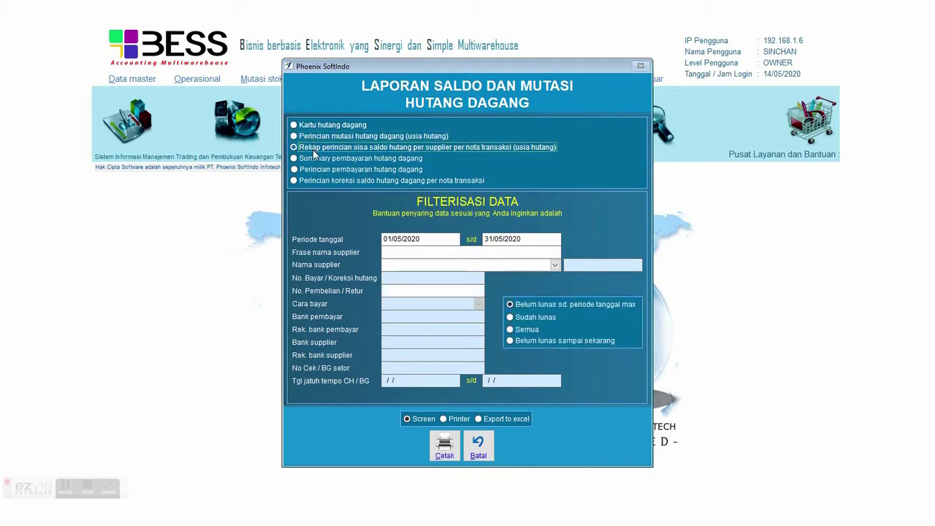
left_click(318, 160)
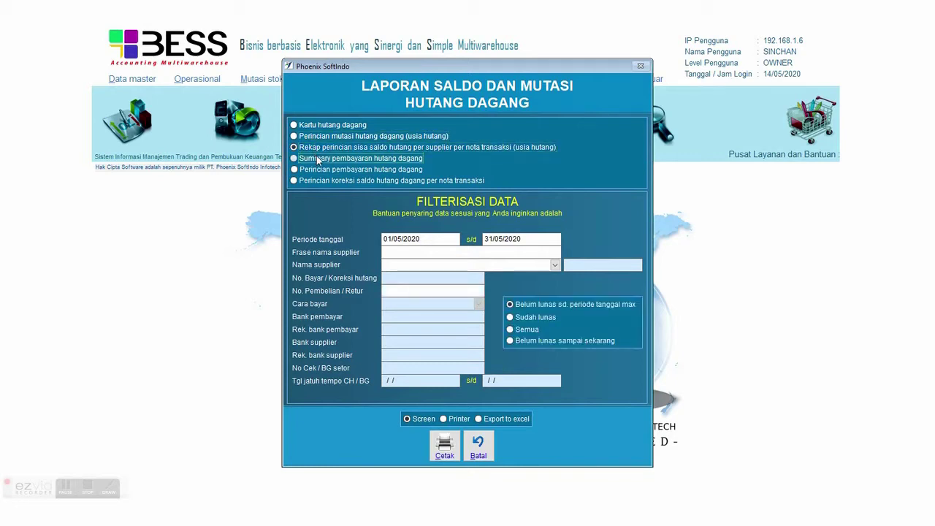
left_click(318, 171)
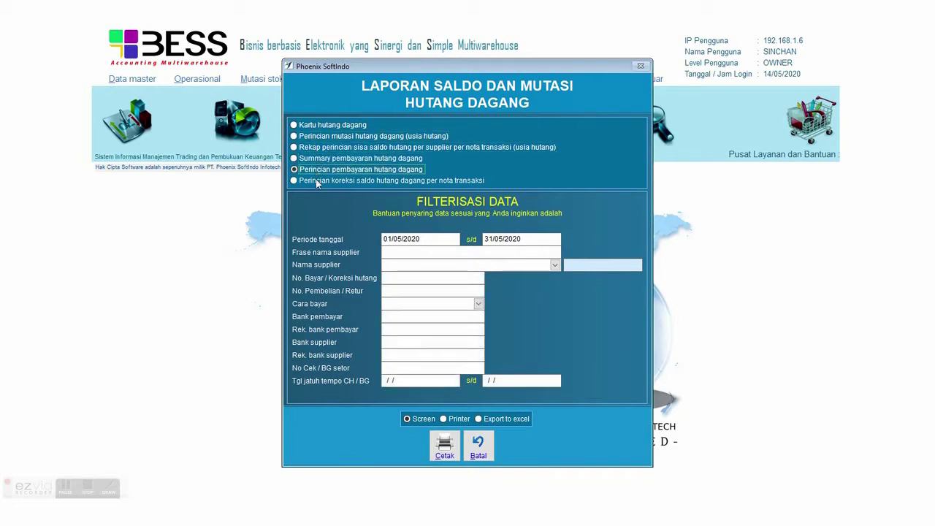
left_click(319, 182)
left_click(331, 149)
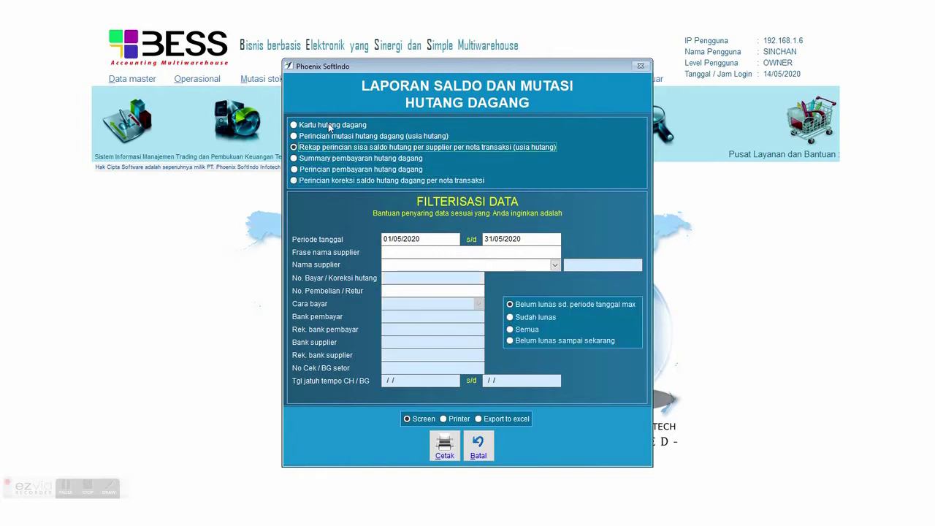
- Set the payables recap period to 01/05/2020 s/d 01/05/2020 and its payment status filter to Semua
left_click(439, 243)
left_click(528, 243)
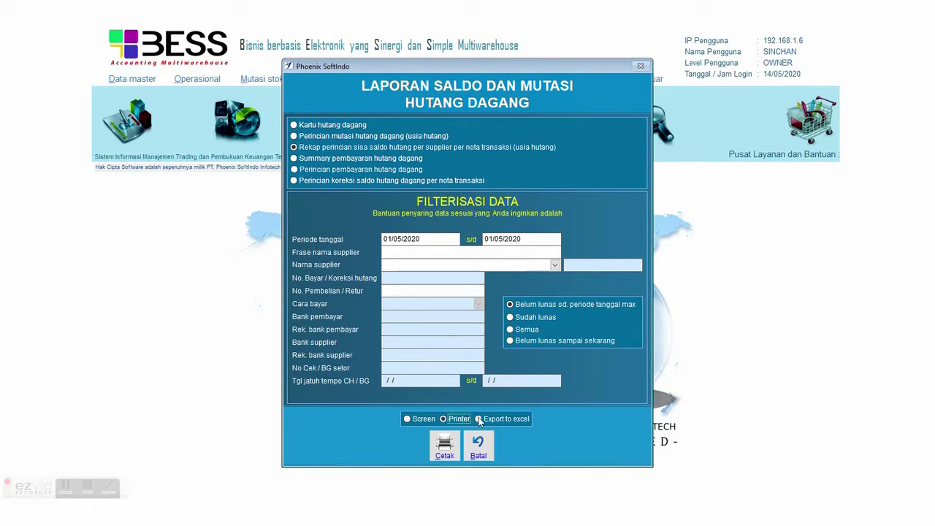
left_click(511, 419)
left_click(534, 320)
left_click(531, 330)
- Generate the payables recap with Screen output and review the previewed page down to its total row
left_click(408, 420)
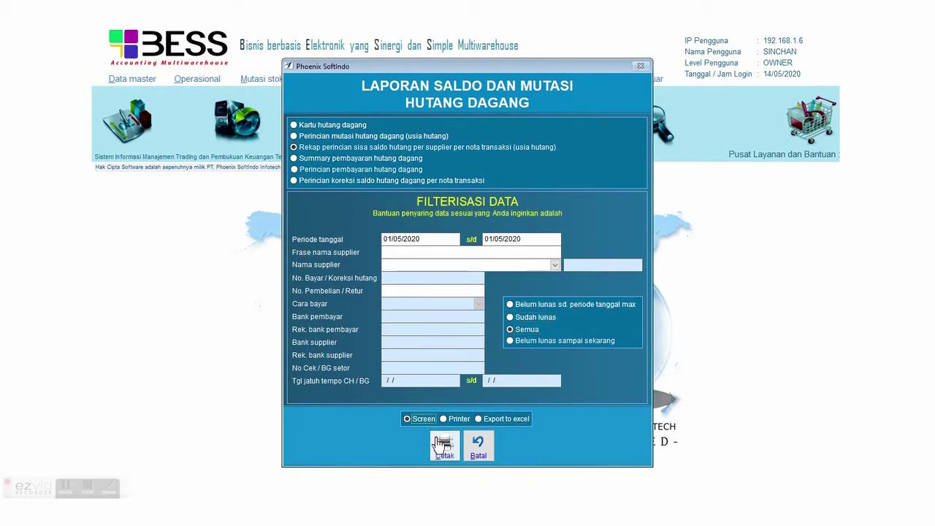
left_click(438, 442)
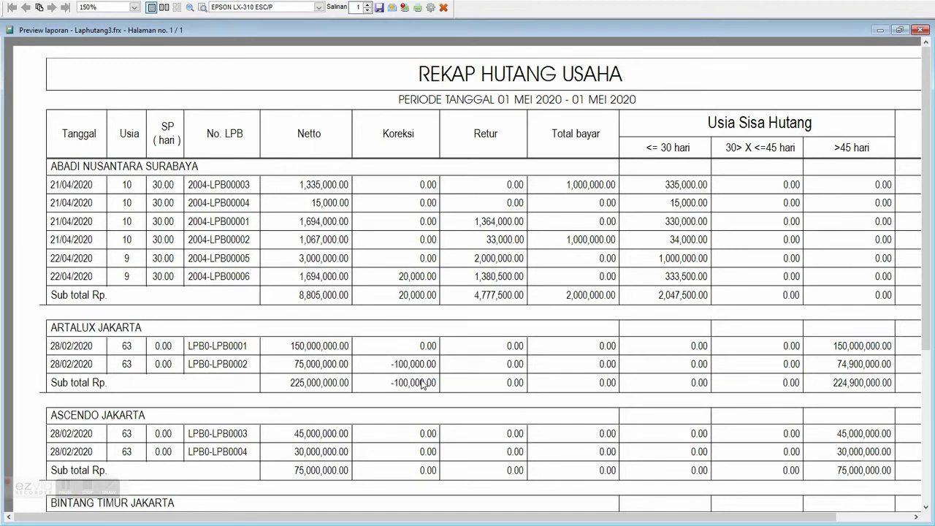
scroll(443, 355, "down", 2)
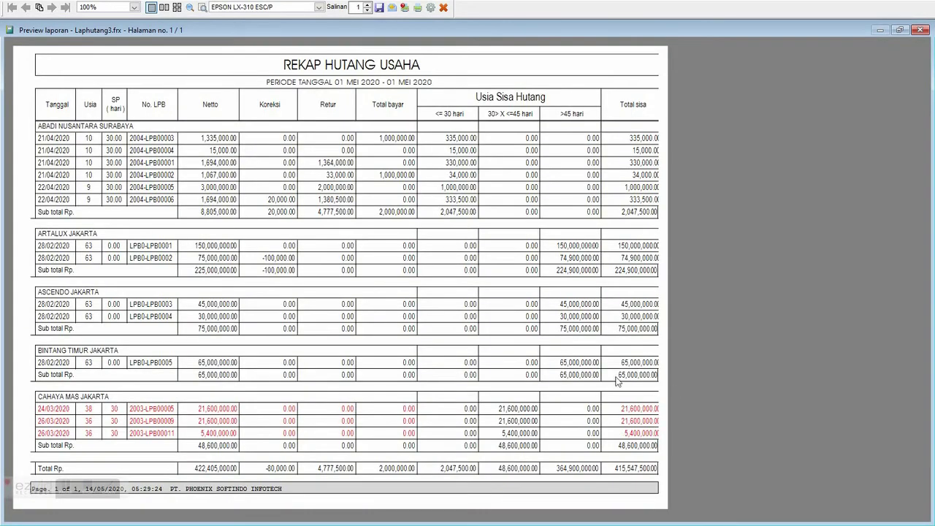
- Close the payables recap and browse the Cek/Giro payables clearing report's types through to CH/BG pembayaran hutang yang belum kliring
left_click(921, 30)
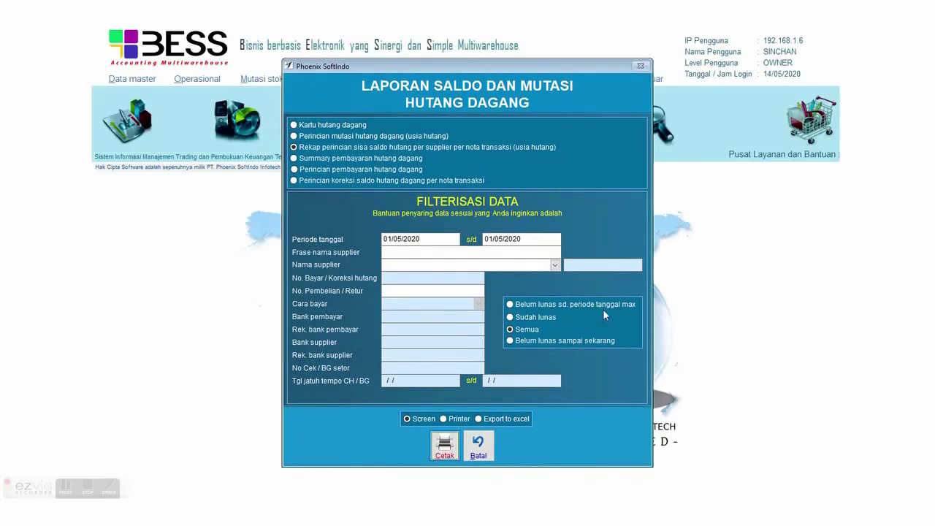
left_click(478, 447)
left_click(522, 79)
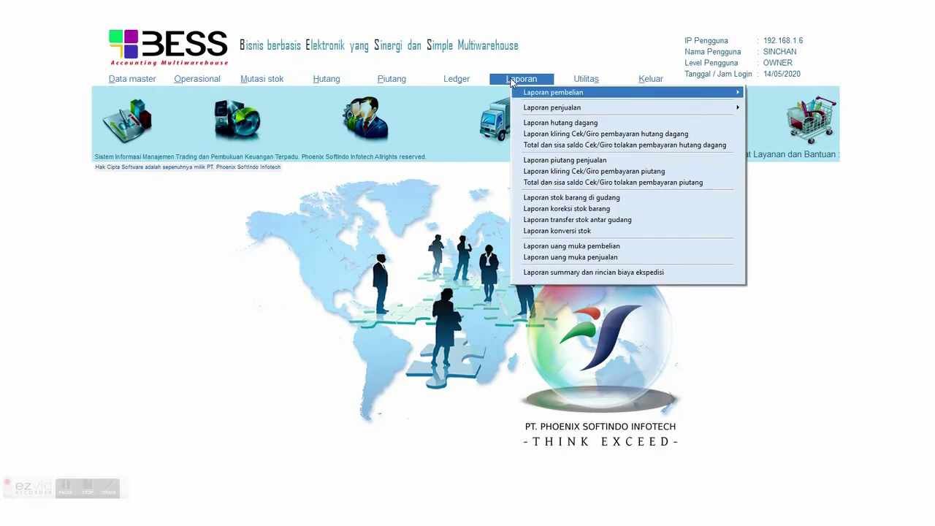
left_click(672, 140)
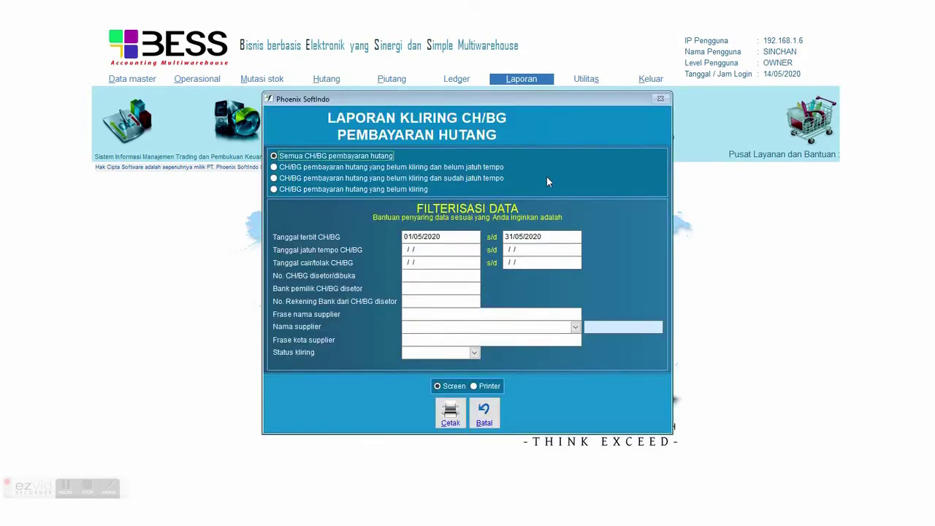
left_click(390, 168)
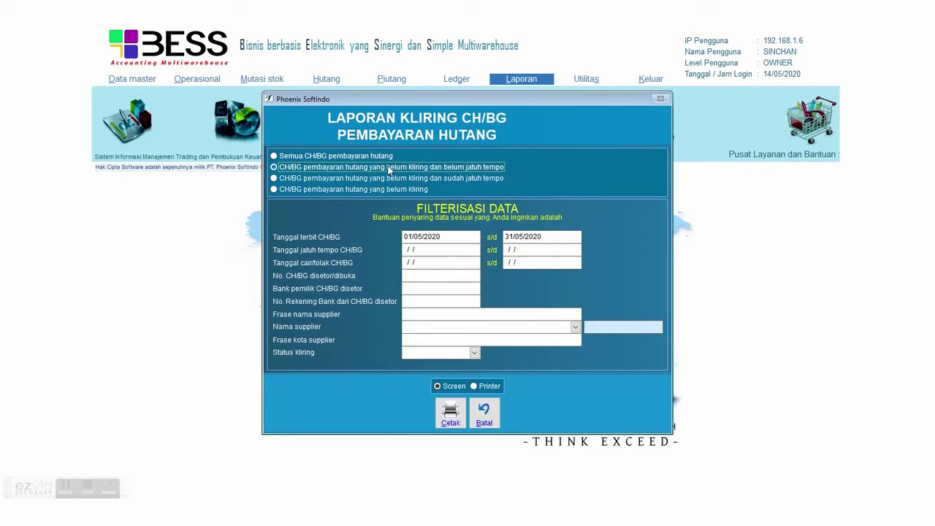
left_click(378, 177)
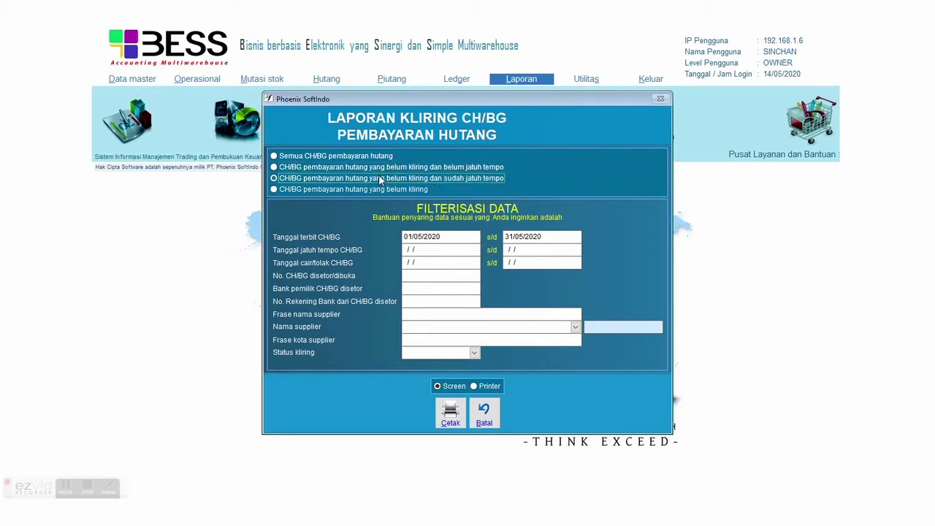
left_click(378, 188)
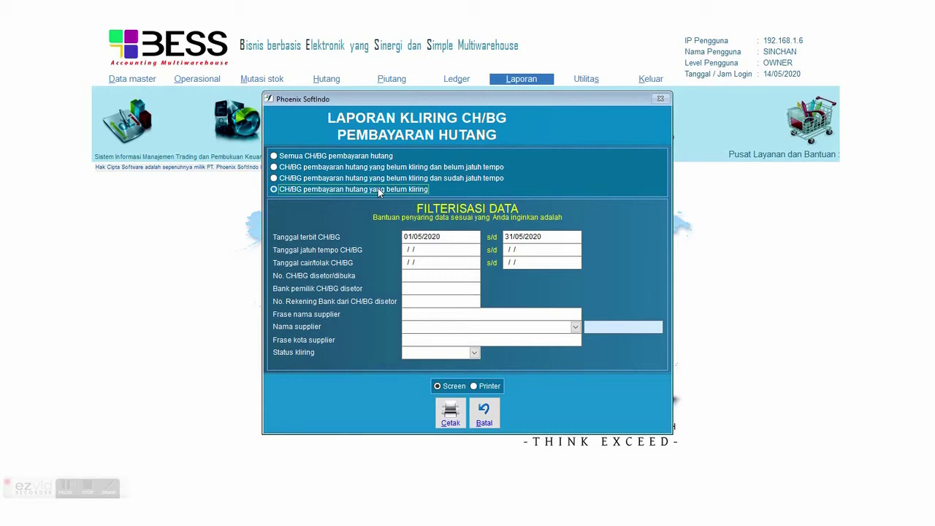
- Point out the issue date filter (Tanggal terbit CH/BG) of the clearing report and close the report without printing
left_click(456, 250)
left_click(455, 239)
double_click(455, 238)
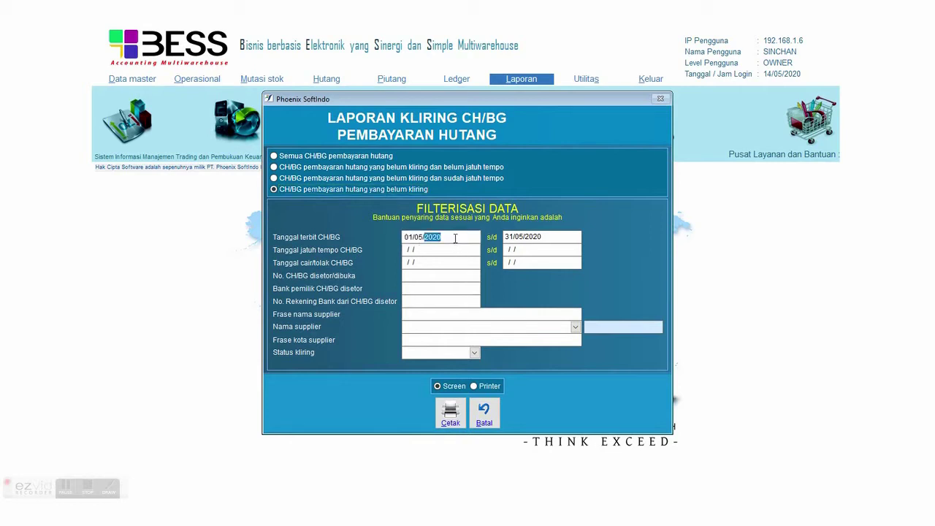
triple_click(455, 239)
key("Escape")
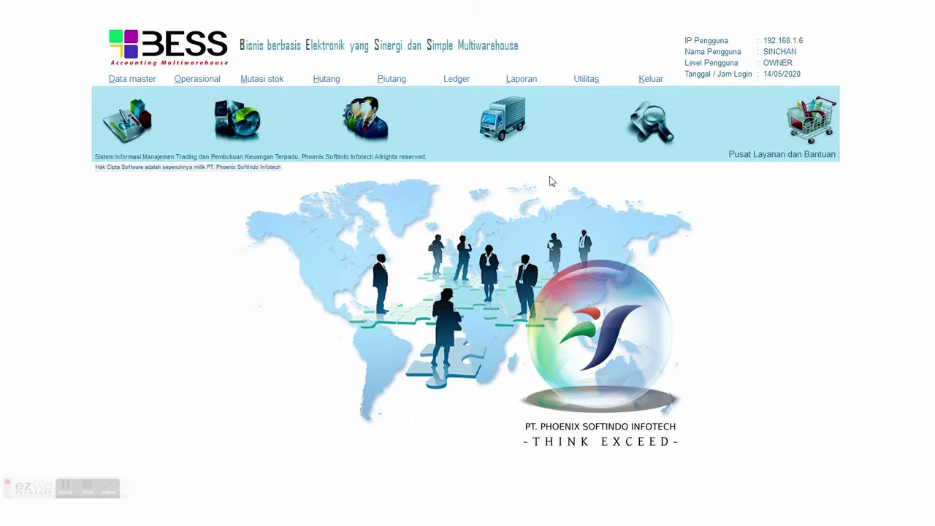
- Open the warehouse stock report, browse its types and choose Laporan akumulasi mutasi stok persediaan with Model Pendek
left_click(529, 78)
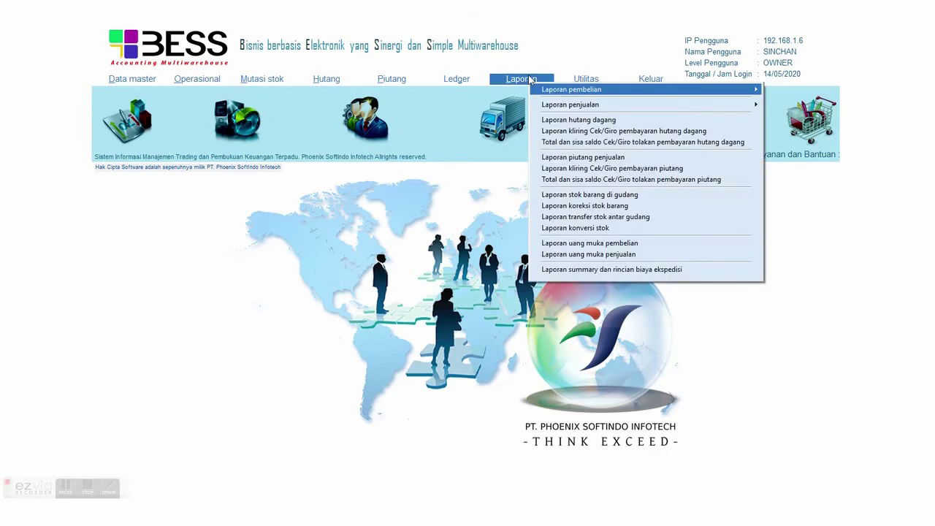
left_click(595, 194)
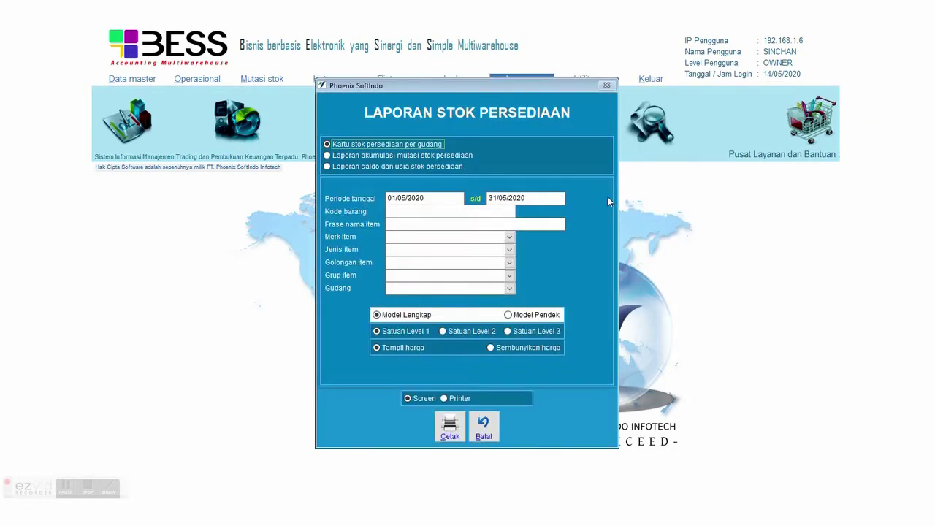
left_click(366, 166)
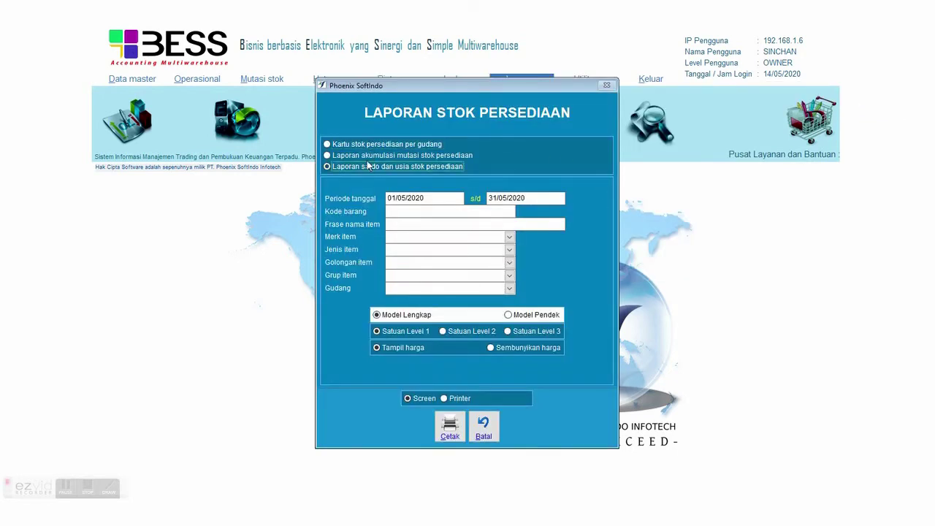
left_click(368, 155)
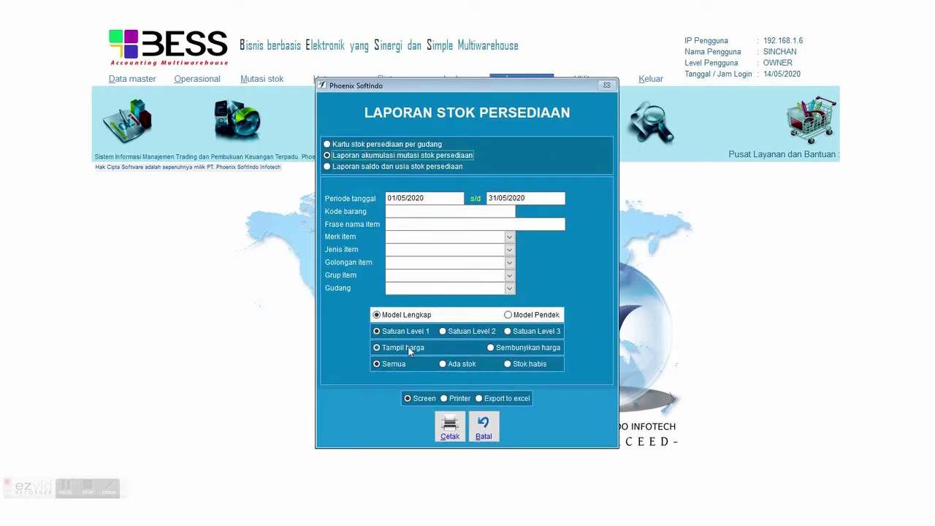
left_click(516, 315)
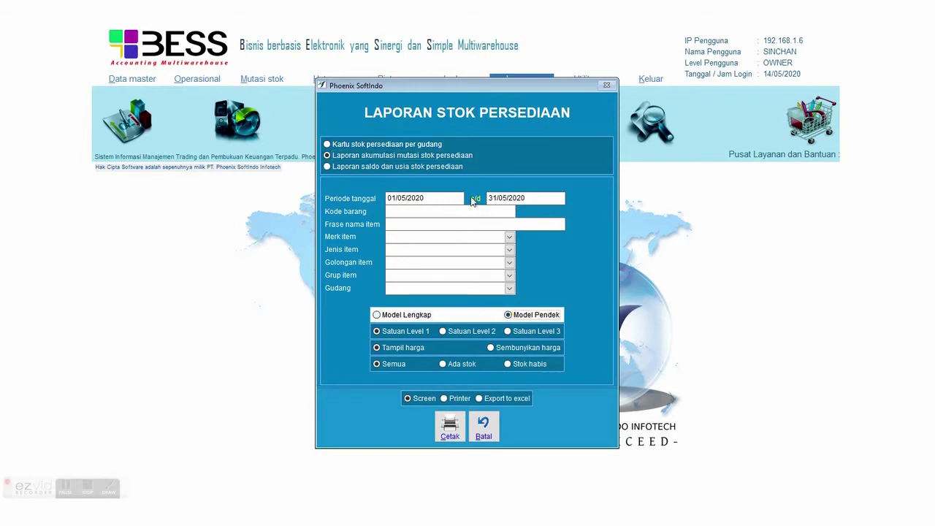
- Preview the stock mutation recap on screen for the period 01/01/2000 s/d 01/01/2020, and close the preview and the report
left_click(438, 197)
key("shift+Home")
type("01/")
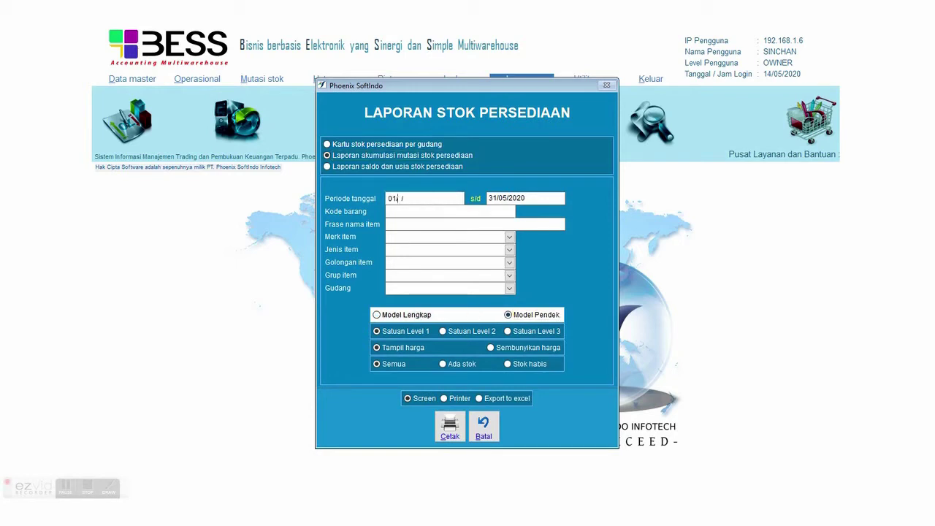
type("01/2000")
key("Return")
key("alt+c")
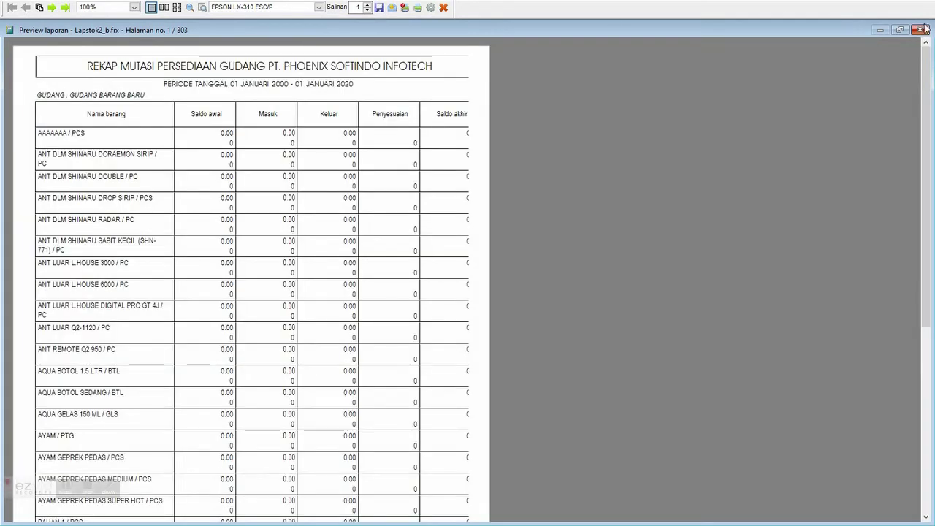
left_click(922, 29)
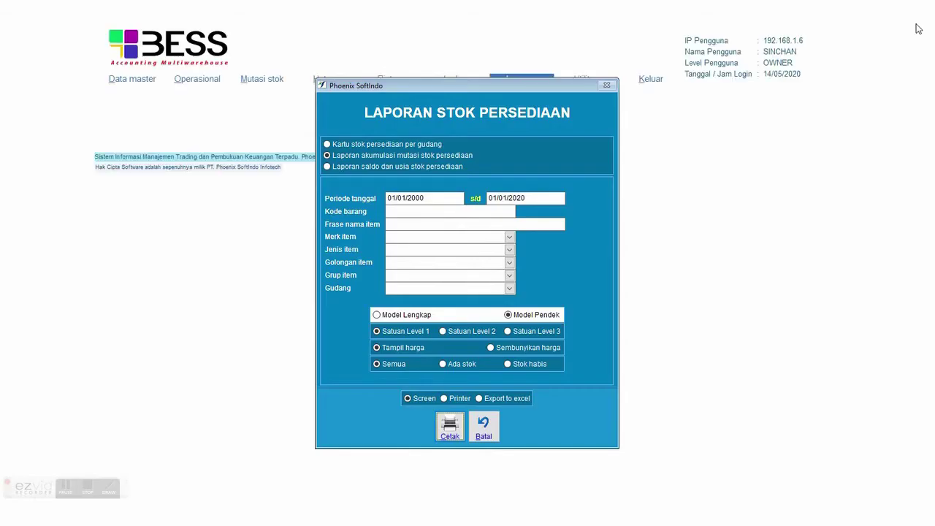
left_click(482, 435)
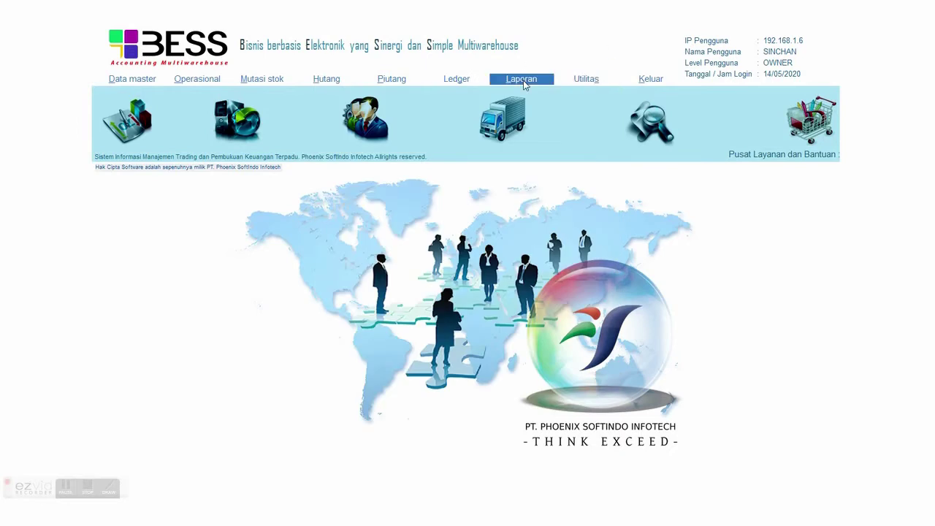
- Open the inter-warehouse stock transfer report, compare its detail and per-item total types, and close it without printing
left_click(521, 79)
left_click(610, 222)
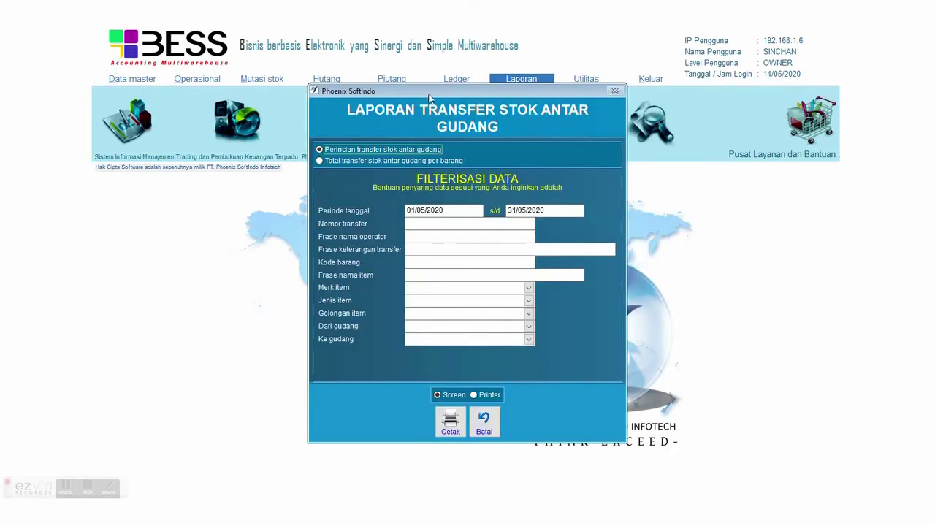
left_click(365, 160)
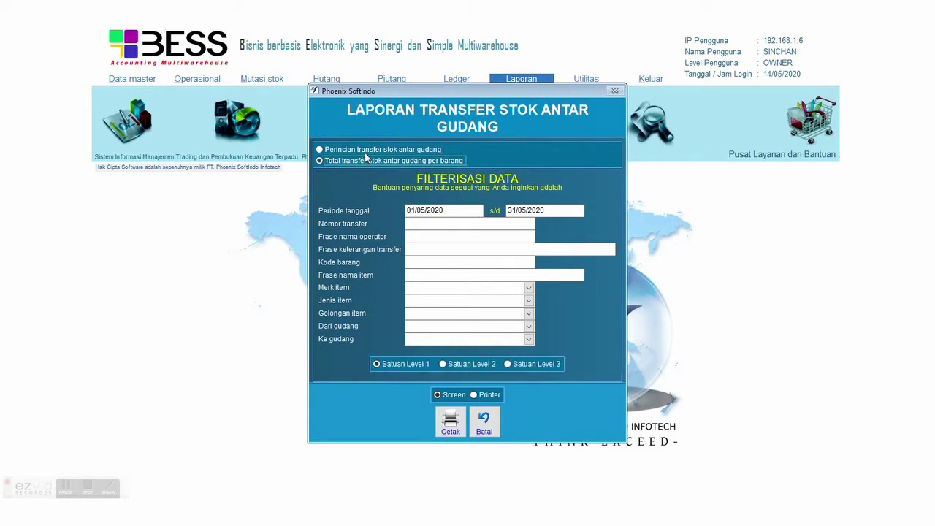
left_click(365, 150)
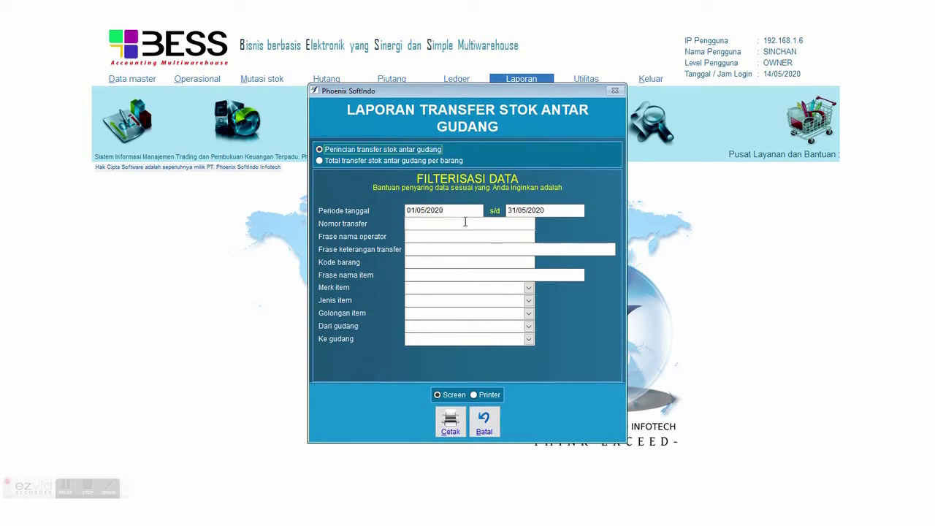
left_click(479, 423)
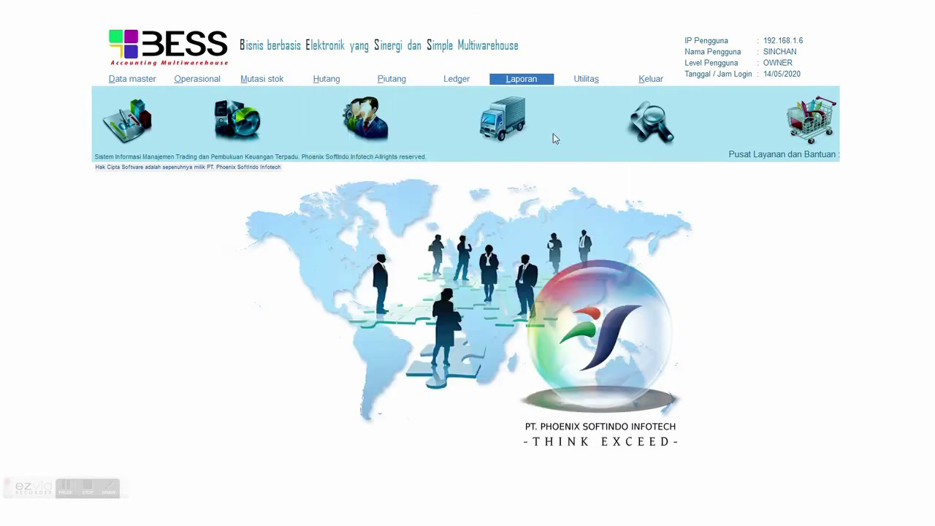
- Reopen the stock transfer report, view the options of Total transfer stok antar gudang per barang, and close it without printing
left_click(544, 78)
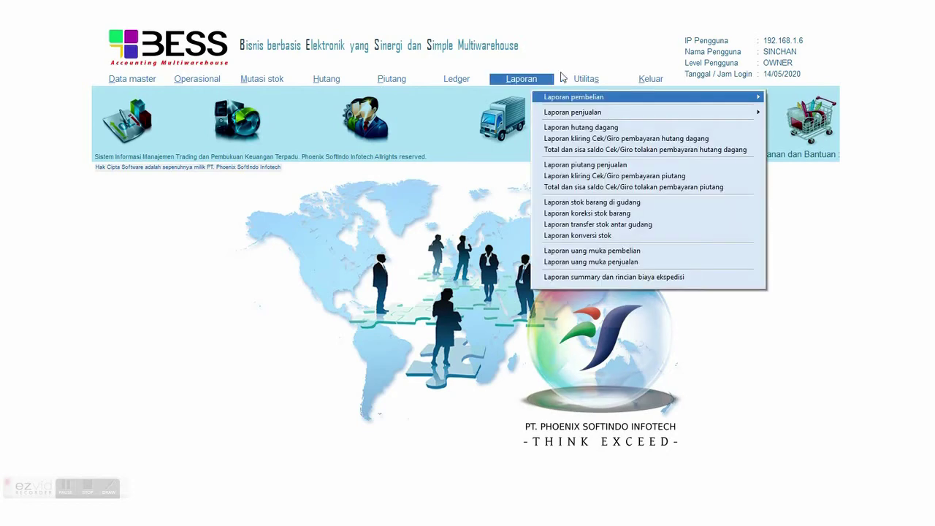
left_click(582, 227)
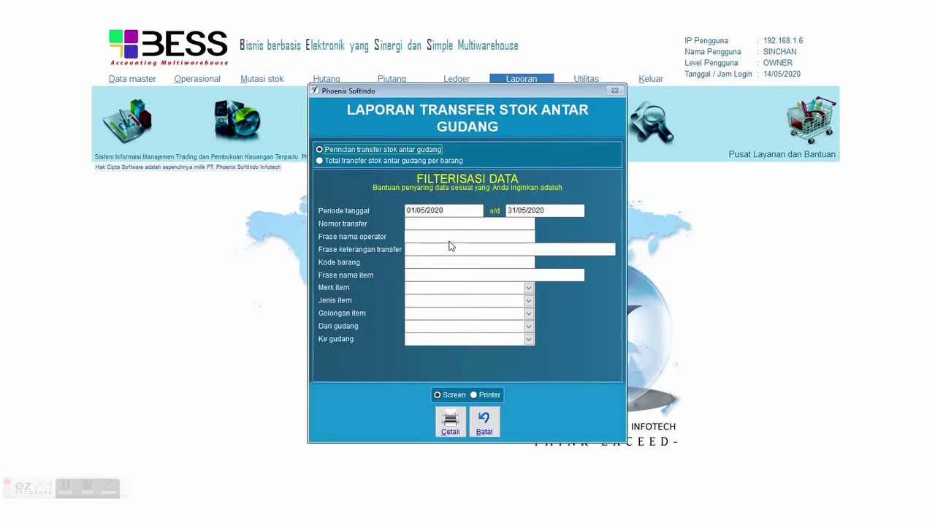
left_click(373, 161)
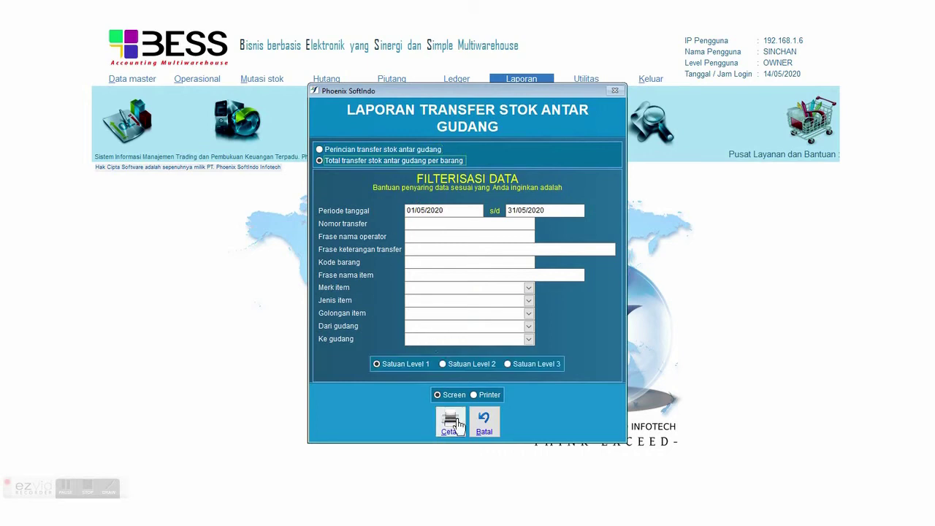
left_click(482, 422)
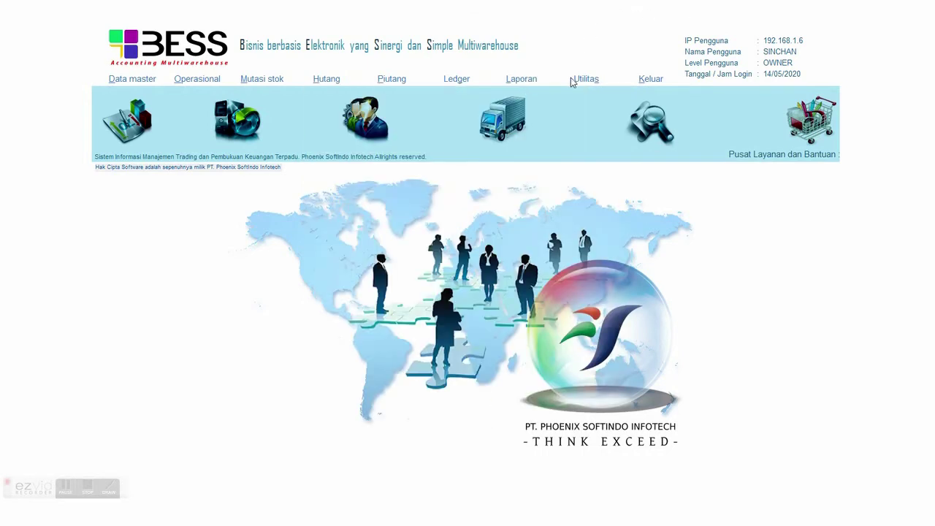
- Open the purchase advance payment report, browse its three types and choose Sisa saldo uang muka per Supplier
left_click(528, 79)
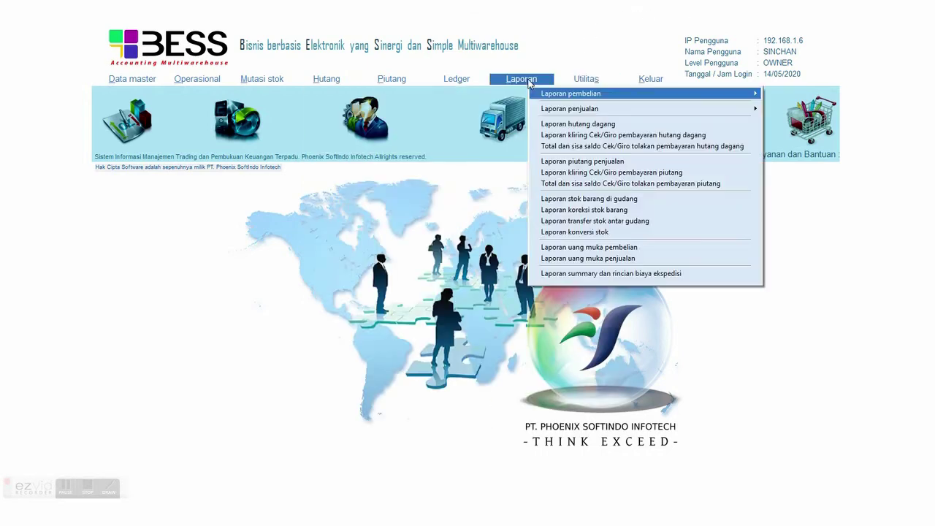
left_click(633, 248)
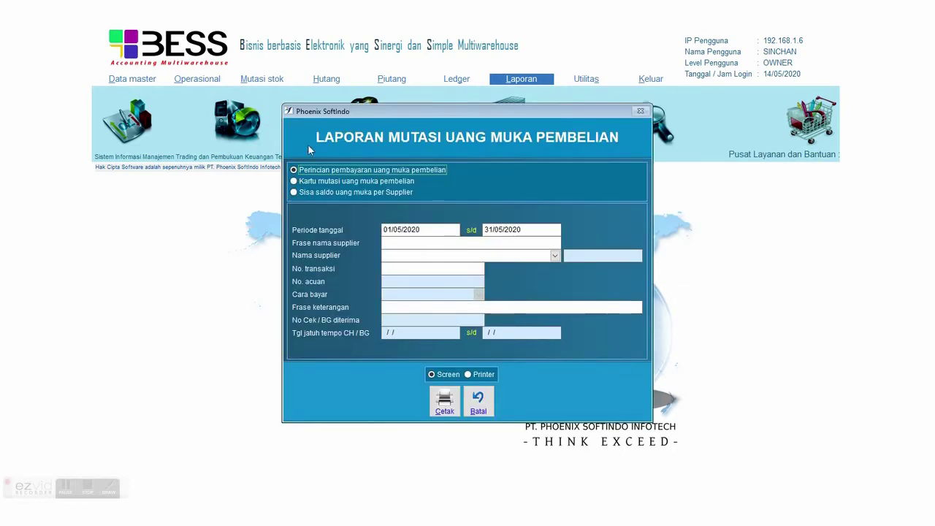
left_click(307, 179)
left_click(309, 172)
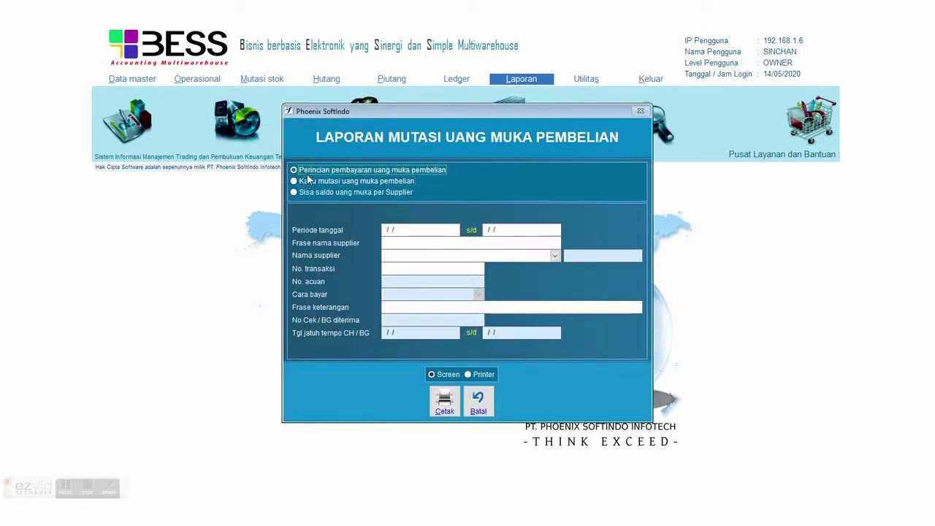
left_click(310, 181)
left_click(312, 192)
left_click(308, 183)
left_click(307, 192)
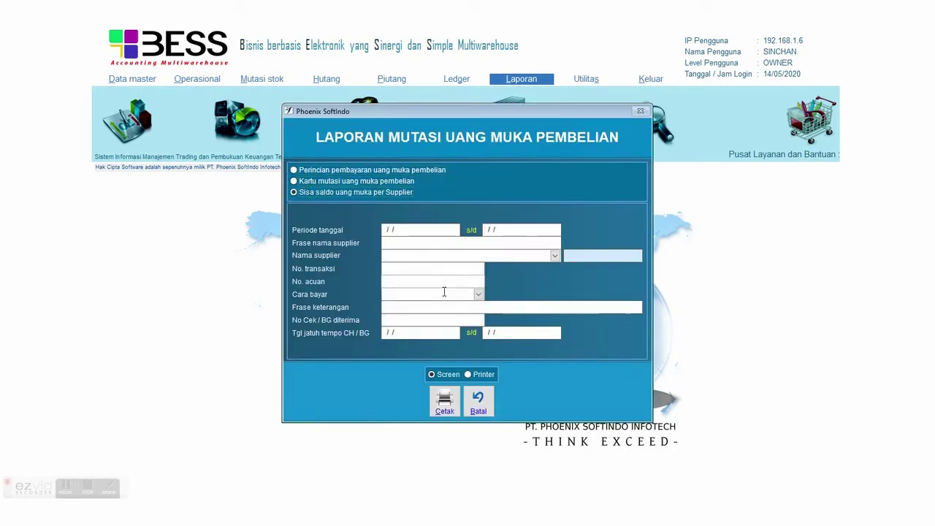
- Generate the per-supplier advance balance report with Screen output, and close the preview and the report
left_click(444, 413)
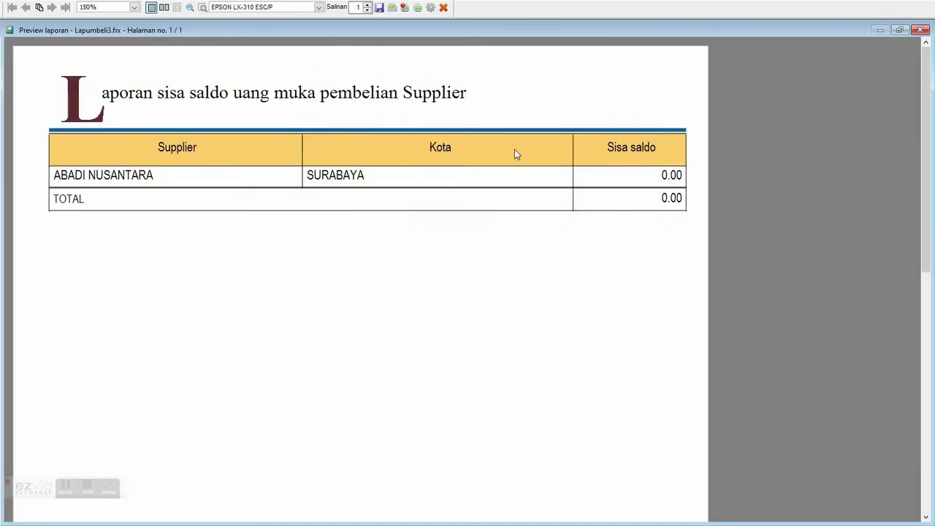
left_click(921, 30)
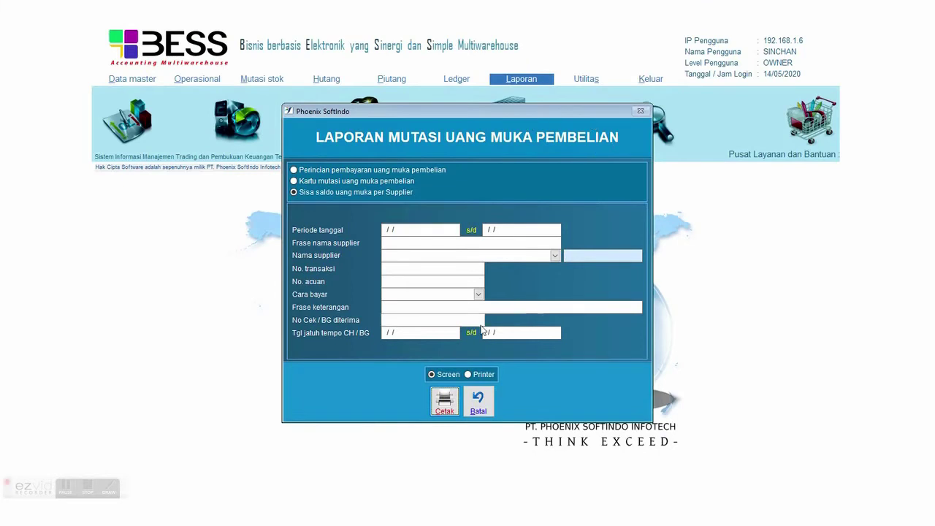
left_click(478, 402)
- Open the sales advance payment report, choose Sisa saldo uang muka per Pelanggan and generate it with Screen output
left_click(532, 80)
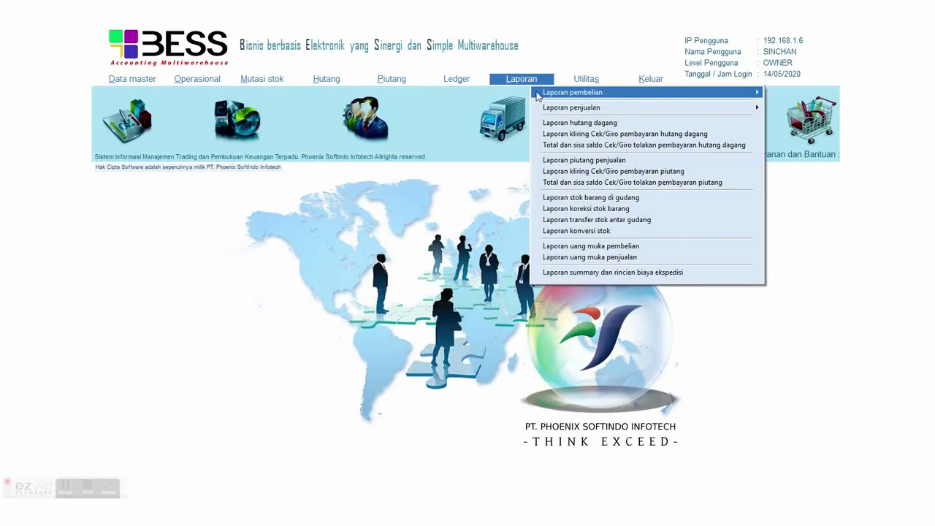
left_click(610, 257)
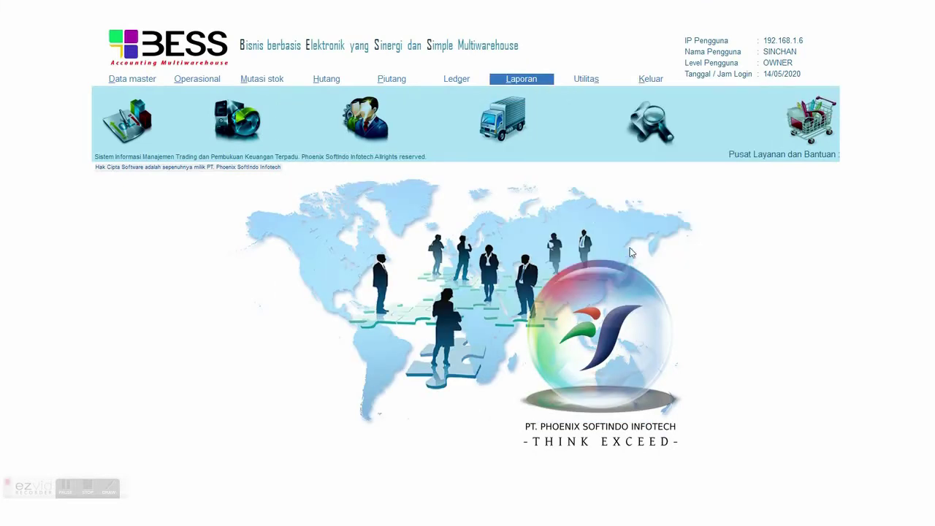
left_click(366, 183)
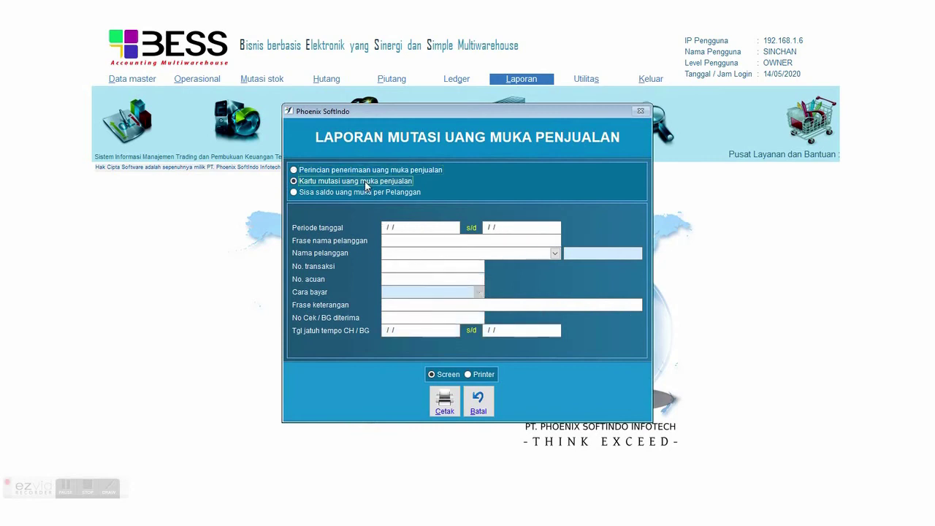
left_click(365, 193)
left_click(444, 400)
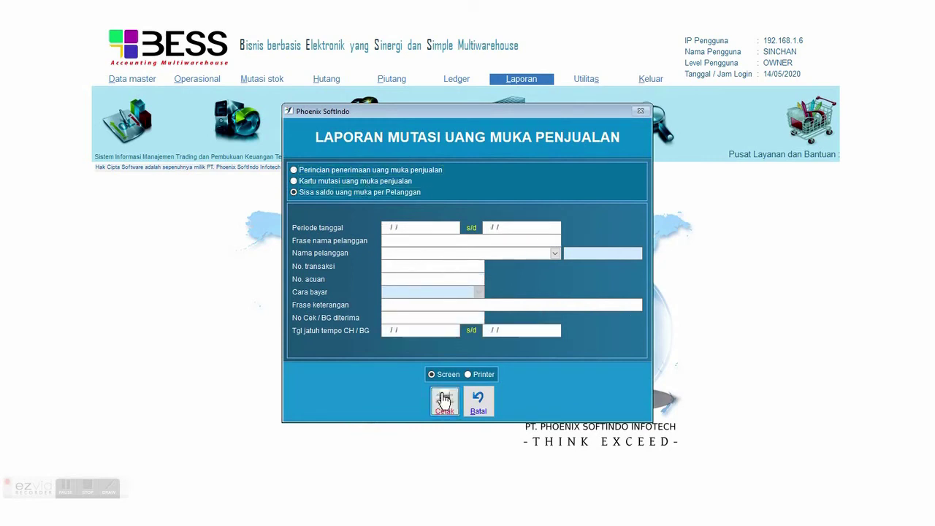
- Close the sales advance payment report and open the expedition cost report with Total biaya kirim via ekspedisi selected
left_click(479, 311)
left_click(479, 402)
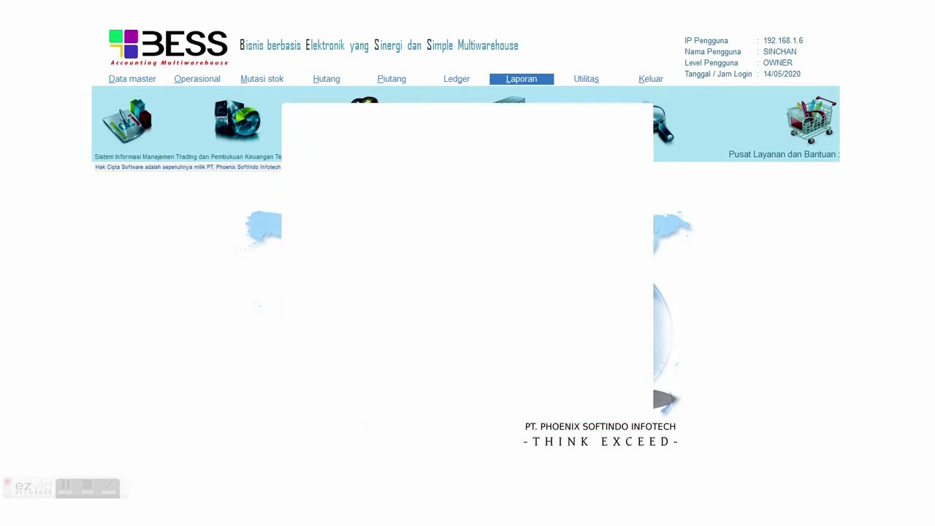
left_click(536, 79)
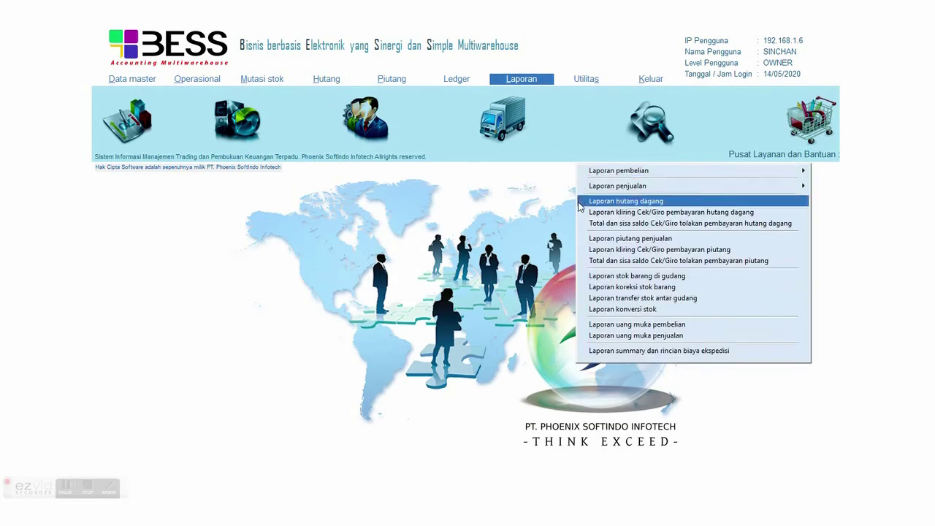
left_click(628, 354)
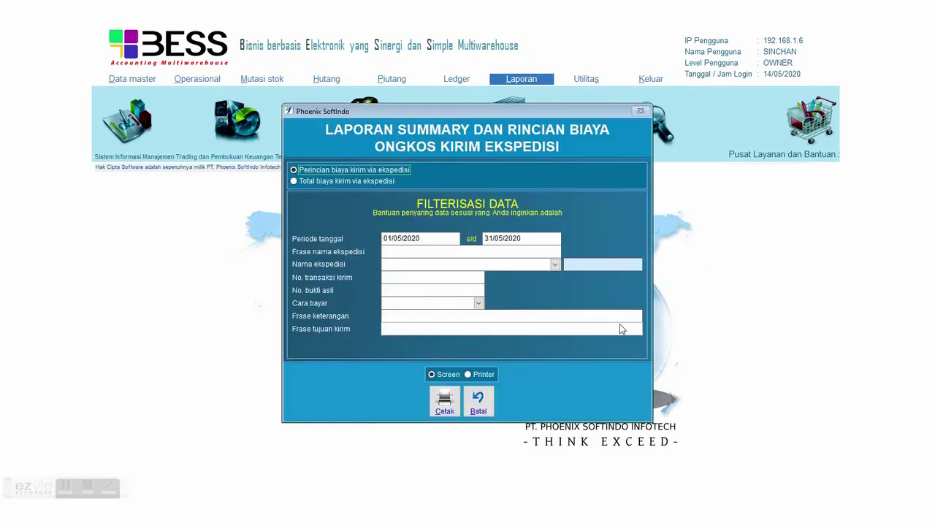
left_click(376, 181)
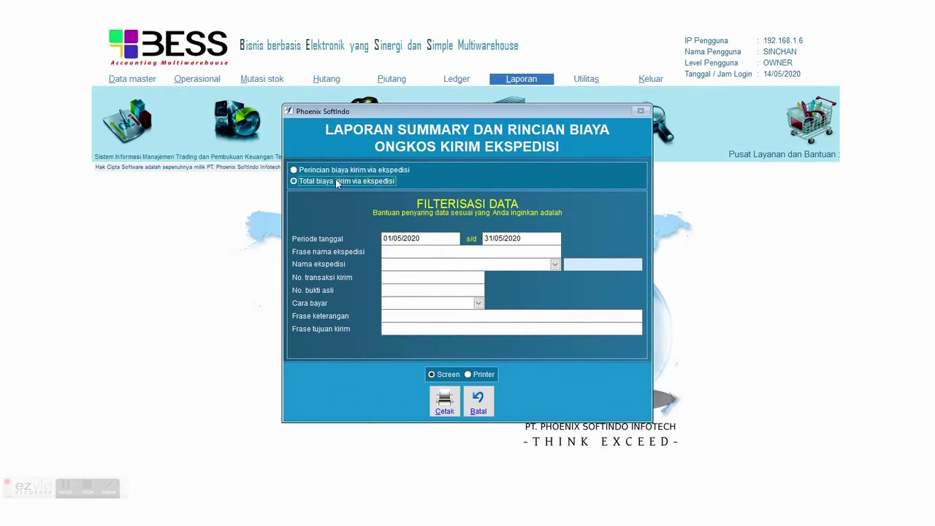
- Set the period's start date to 01/01/2020 and its end month to 5, and generate the total shipping cost report with Screen output
double_click(452, 239)
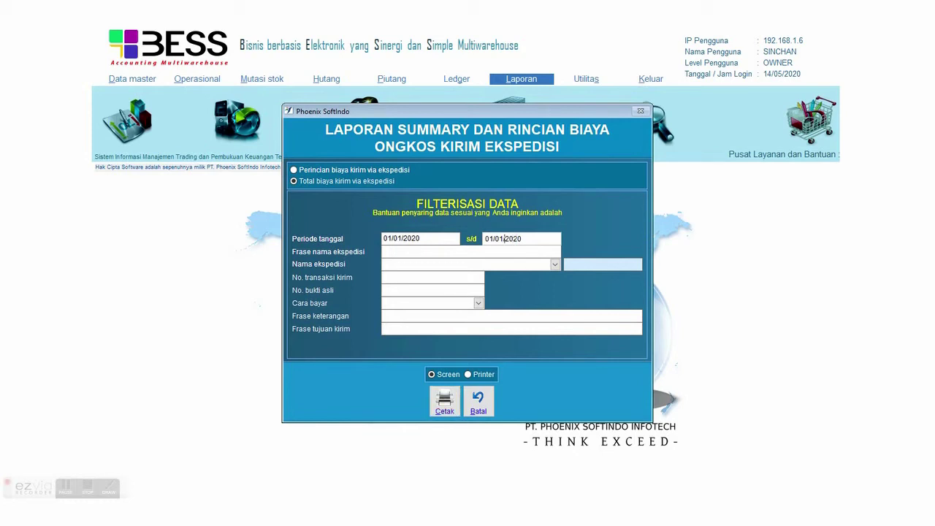
type("5")
left_click(445, 401)
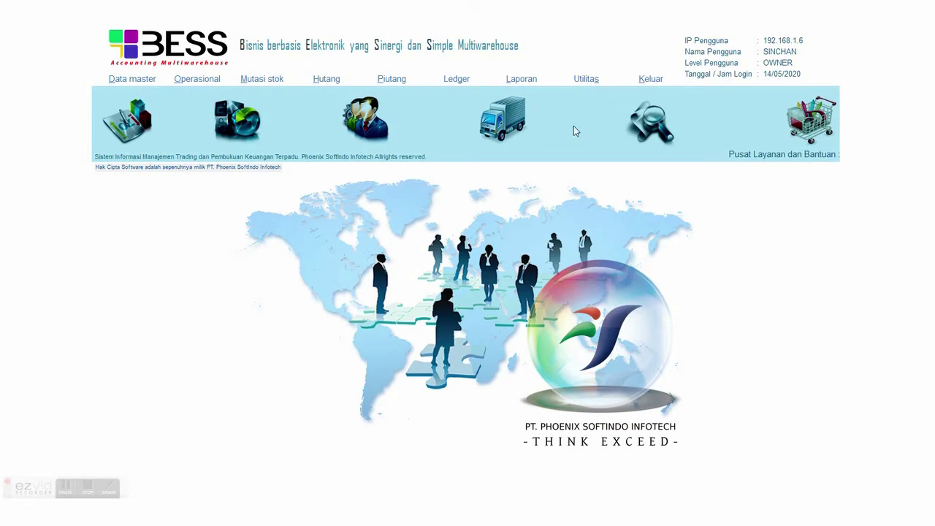
- Open the general ledger's Neraca percobaan report and generate it for MEI 2020 with Screen output
left_click(469, 83)
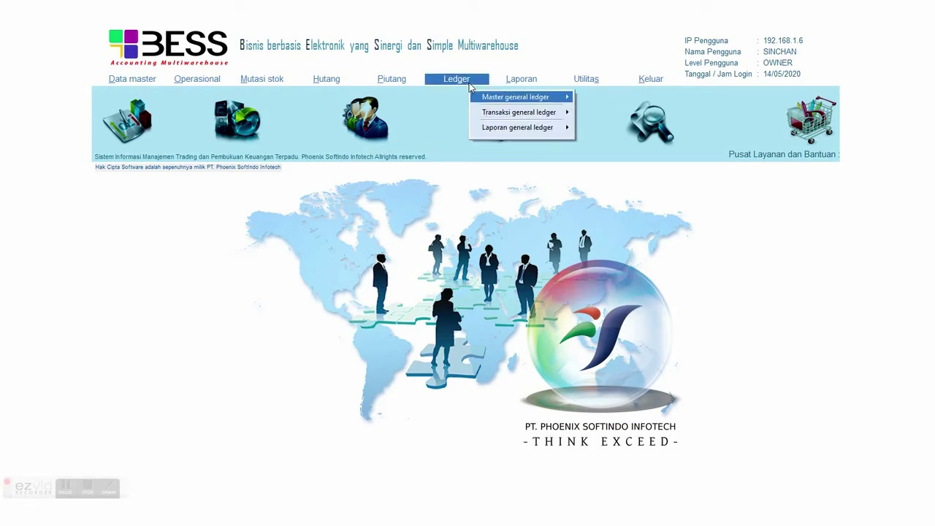
mouse_move(501, 130)
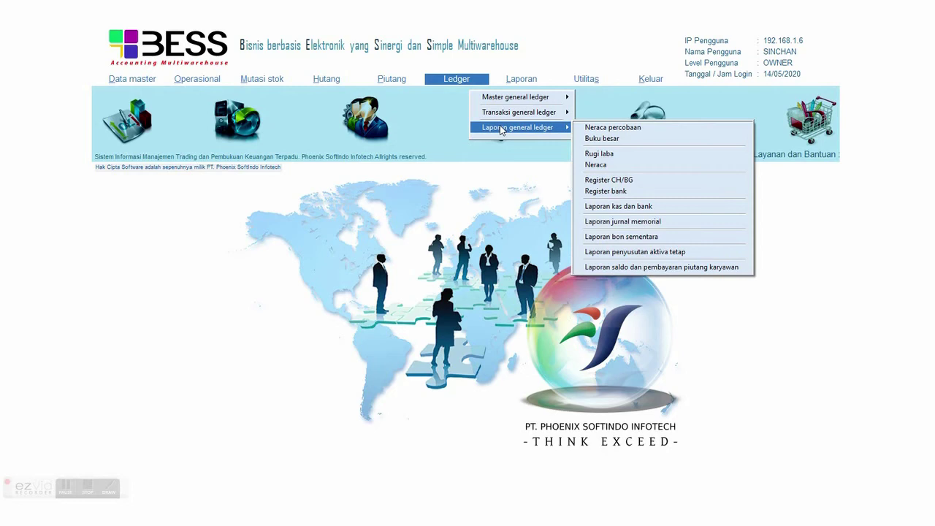
left_click(612, 128)
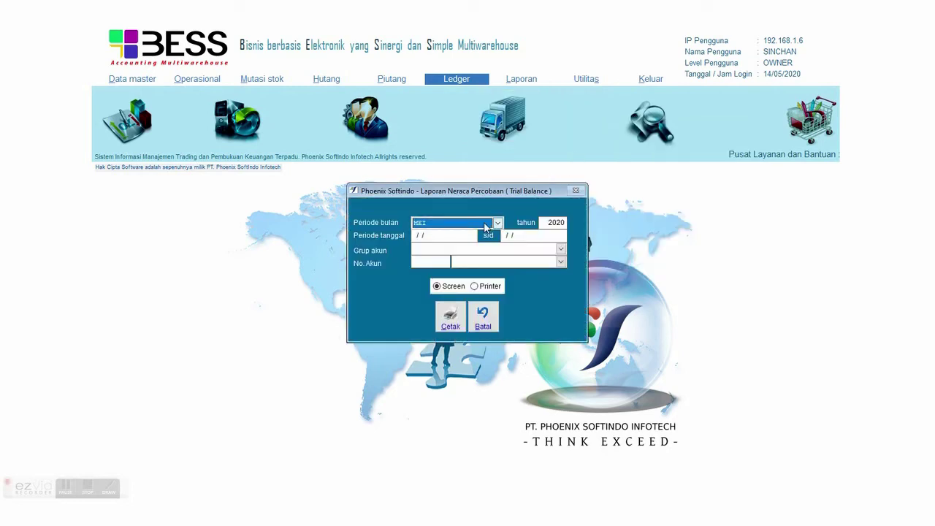
left_click(457, 329)
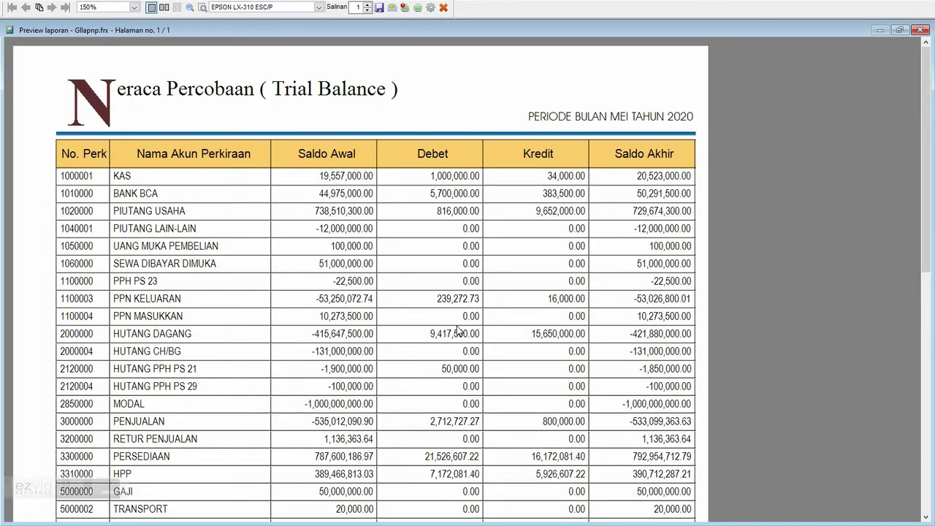
- Enlarge the trial balance preview to 200%, look through its account rows and balance columns, and close the preview
left_click(133, 6)
left_click(125, 35)
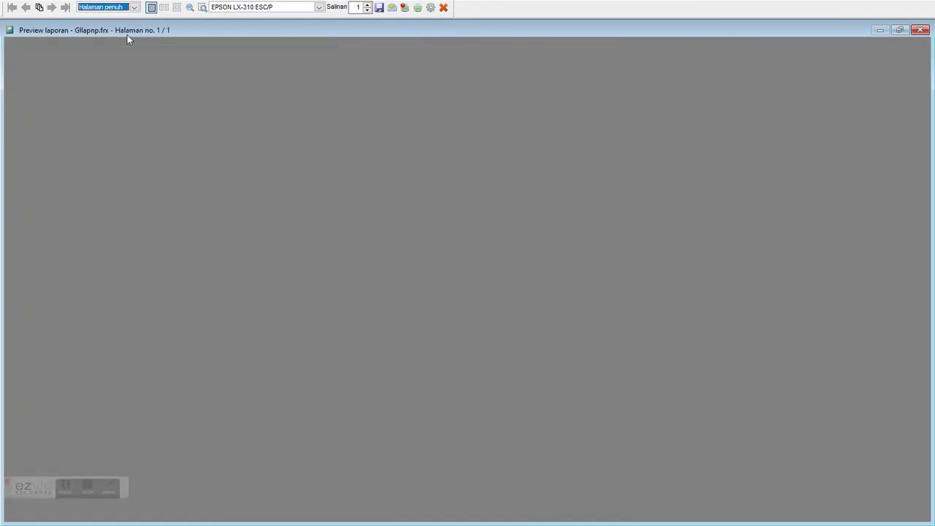
left_click(122, 7)
left_click(117, 70)
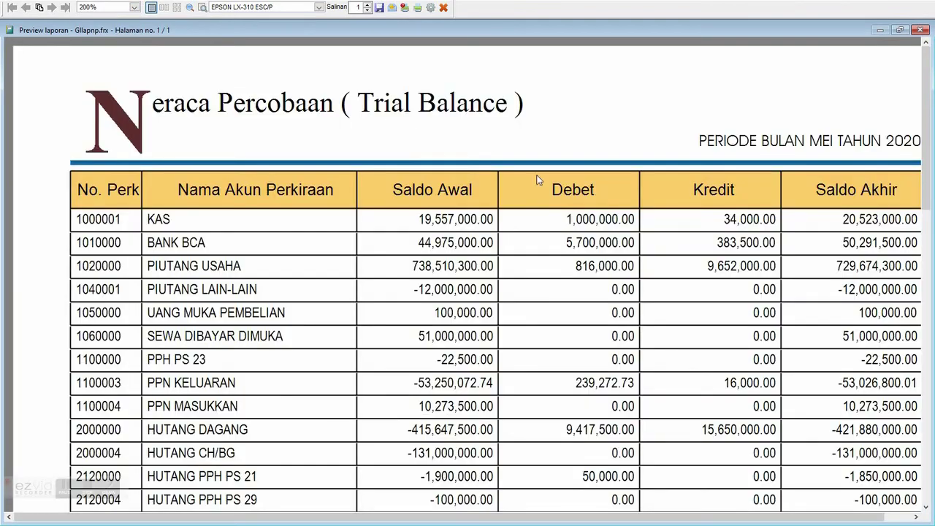
left_click_drag(407, 517, 436, 516)
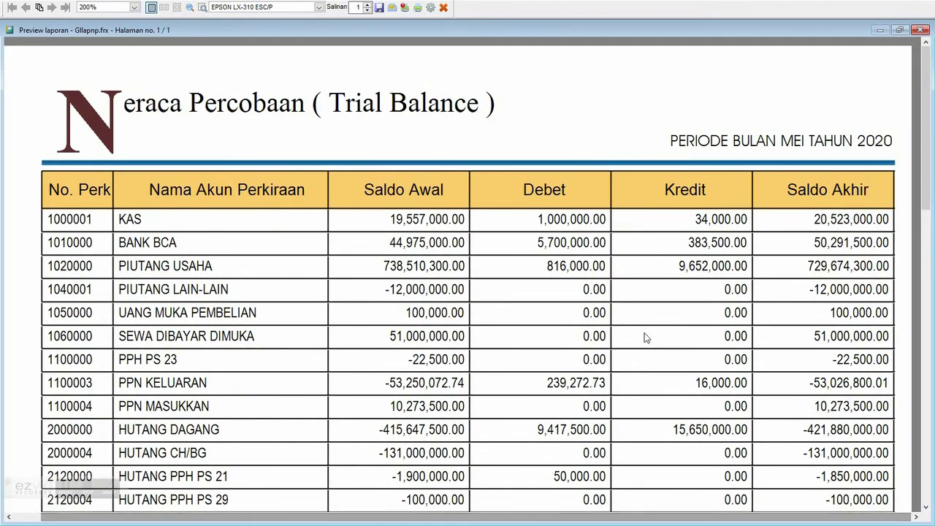
scroll(644, 338, "down", 3)
scroll(644, 337, "down", 6)
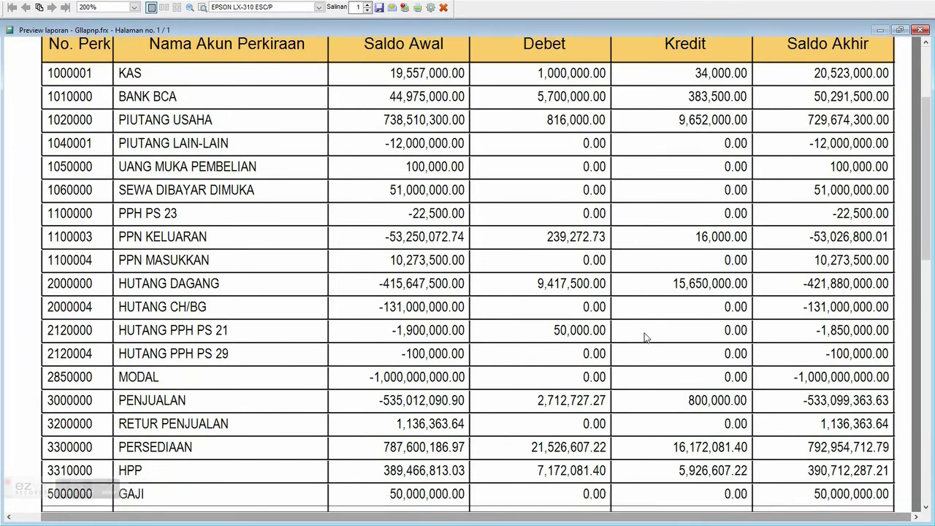
scroll(644, 338, "down", 1)
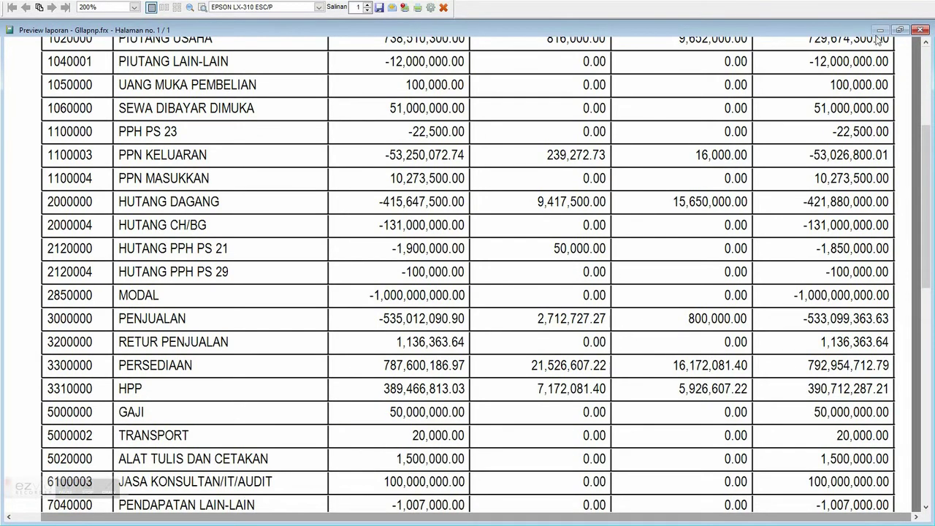
left_click(918, 30)
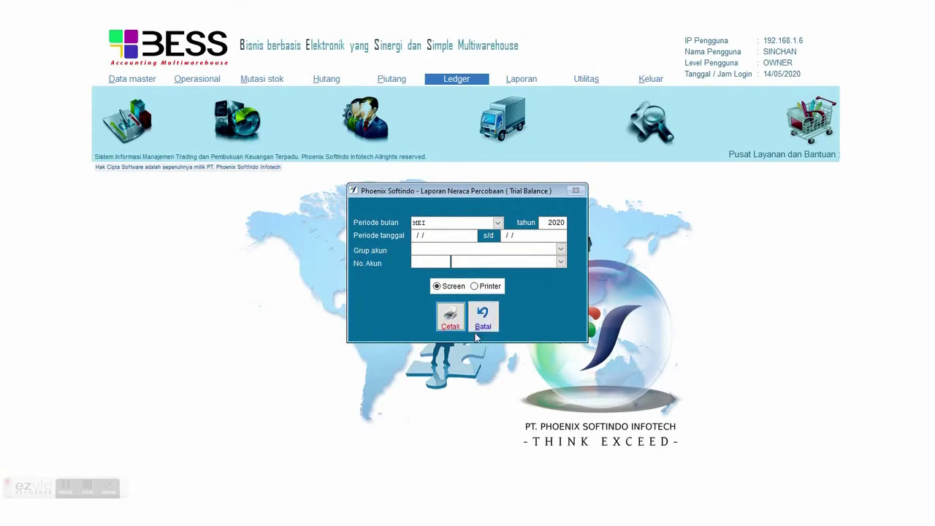
- Browse the months available for the trial balance period and close the report without printing
left_click(475, 223)
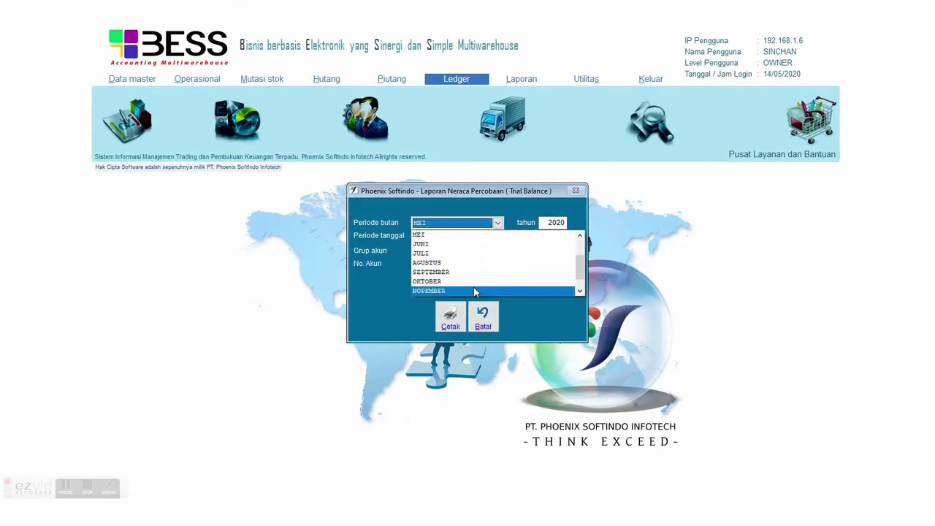
left_click(476, 244)
left_click(481, 319)
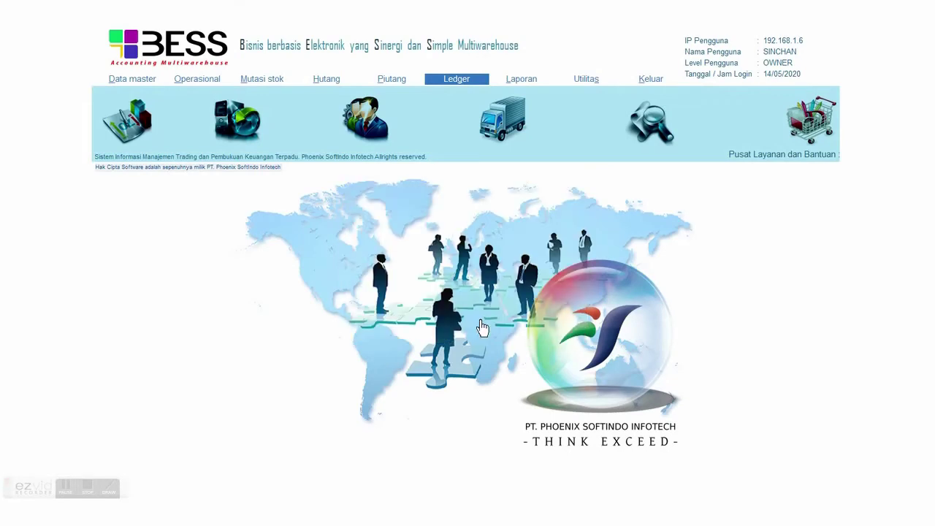
- Open the general ledger's Buku besar report and generate it for MEI 2020 with Screen output
left_click(471, 80)
mouse_move(499, 132)
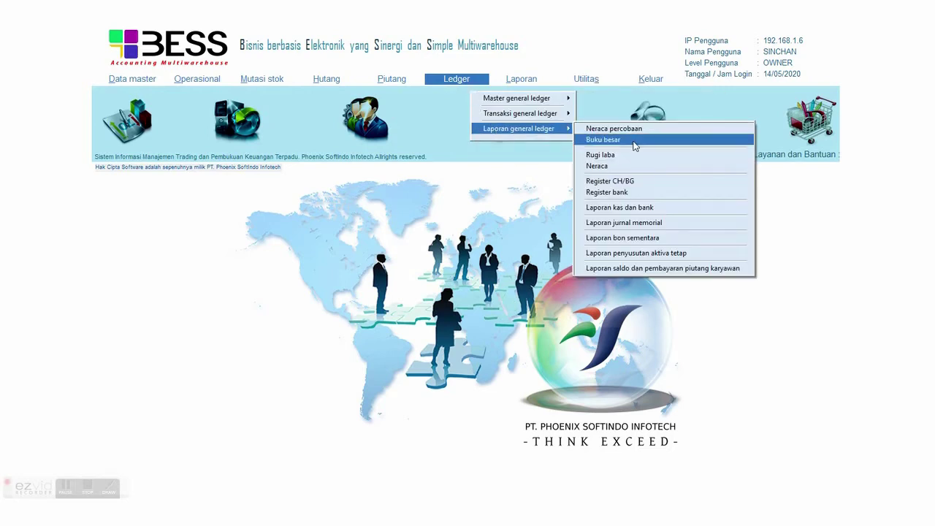
left_click(633, 143)
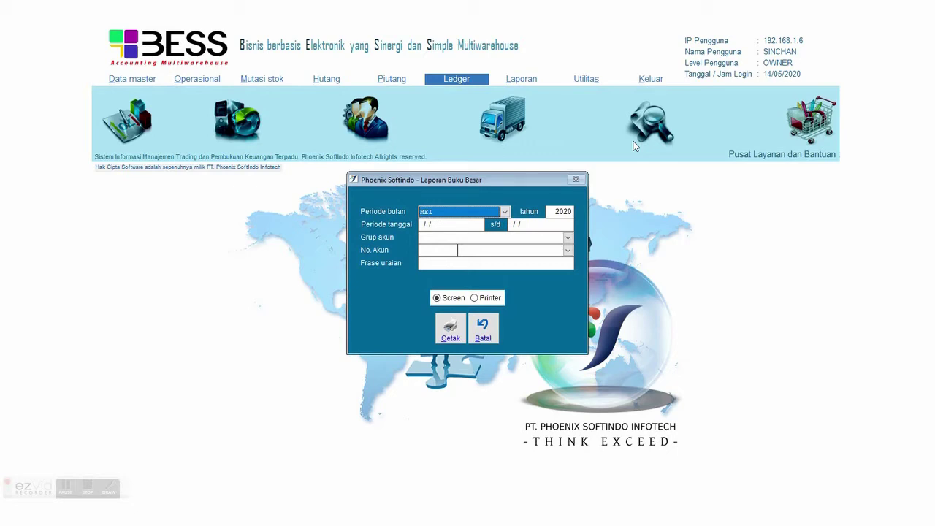
left_click(460, 326)
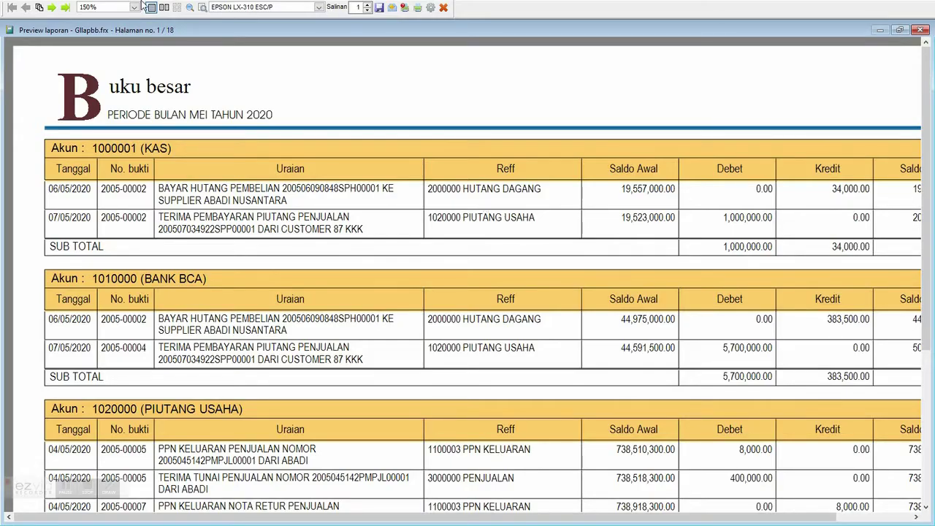
- Examine the Buku besar preview across its columns and accounts, and close the preview and the report
left_click_drag(427, 514, 502, 514)
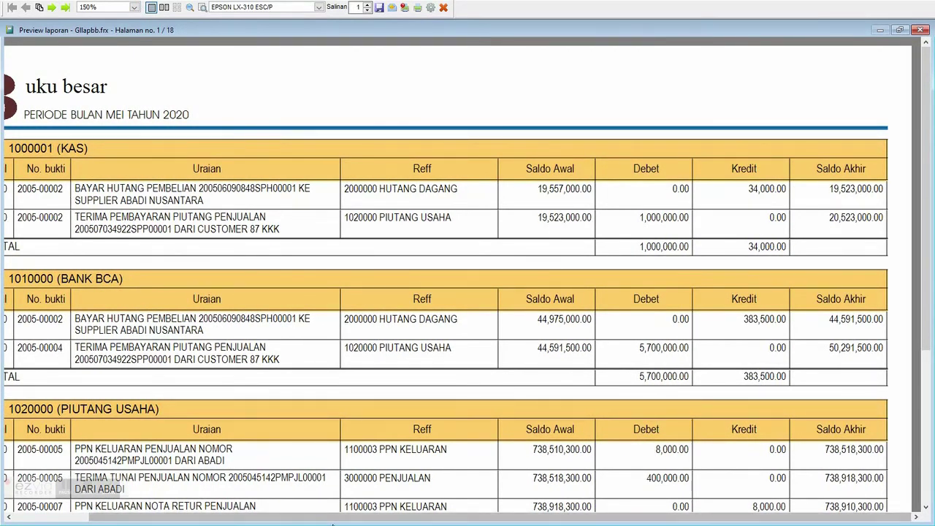
mouse_move(322, 520)
left_mouse_down()
mouse_move(230, 521)
mouse_move(310, 520)
left_mouse_up()
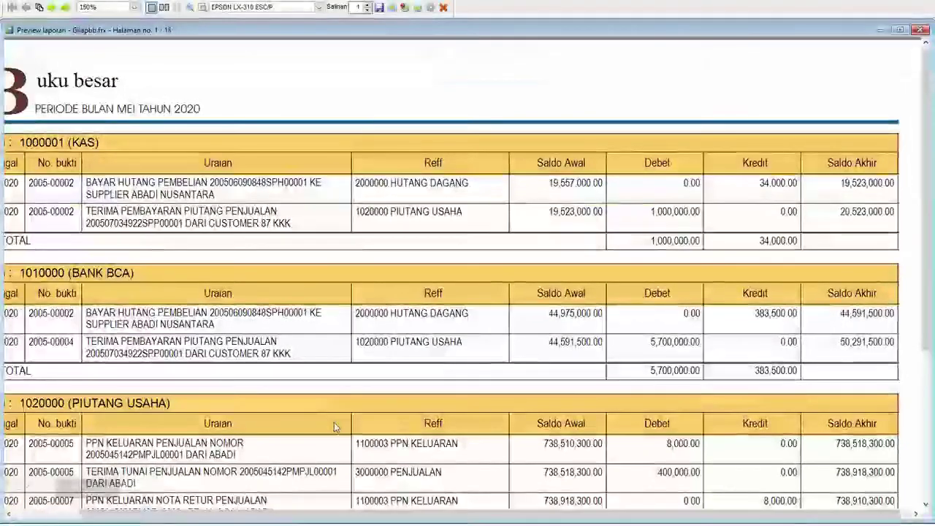
scroll(334, 428, "down", 3)
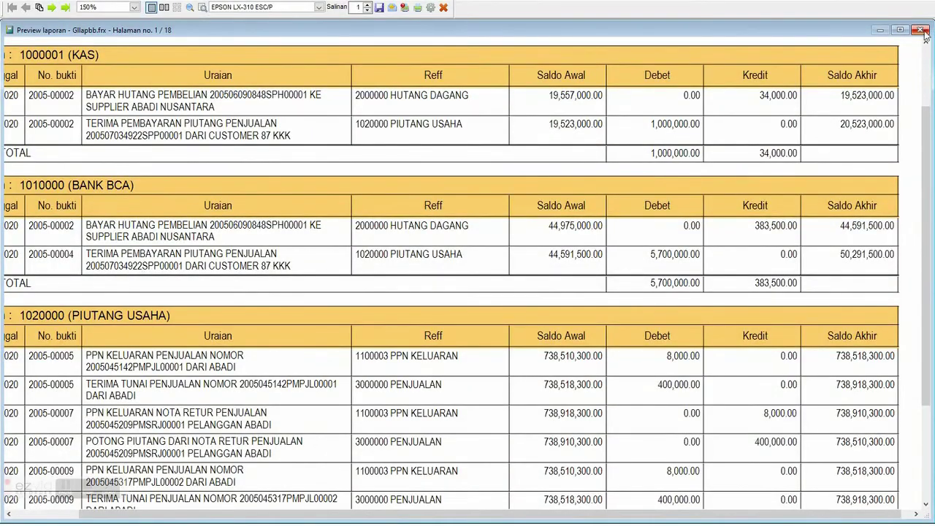
left_click(921, 30)
left_click(483, 330)
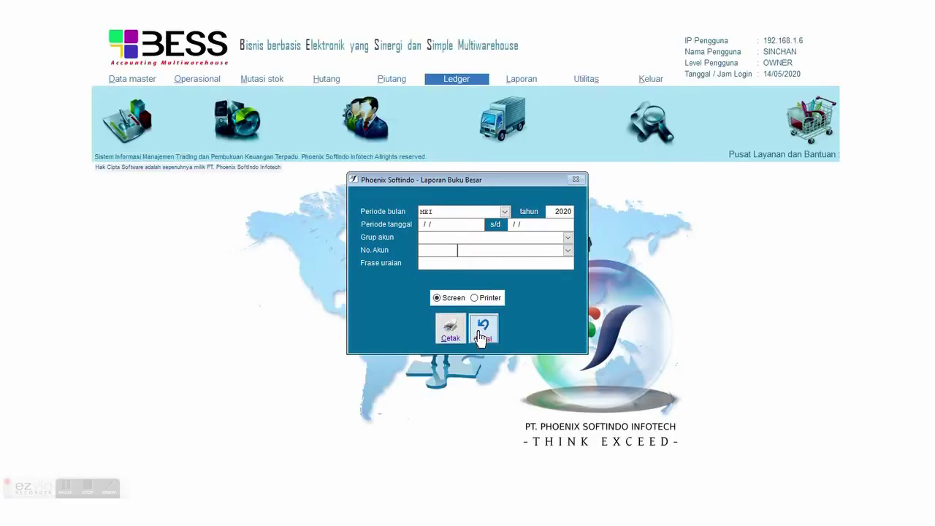
- Generate the Rugi laba report for APRIL 2020 with Model 1 and Screen output, excluding the monthly depreciation costs
left_click(503, 96)
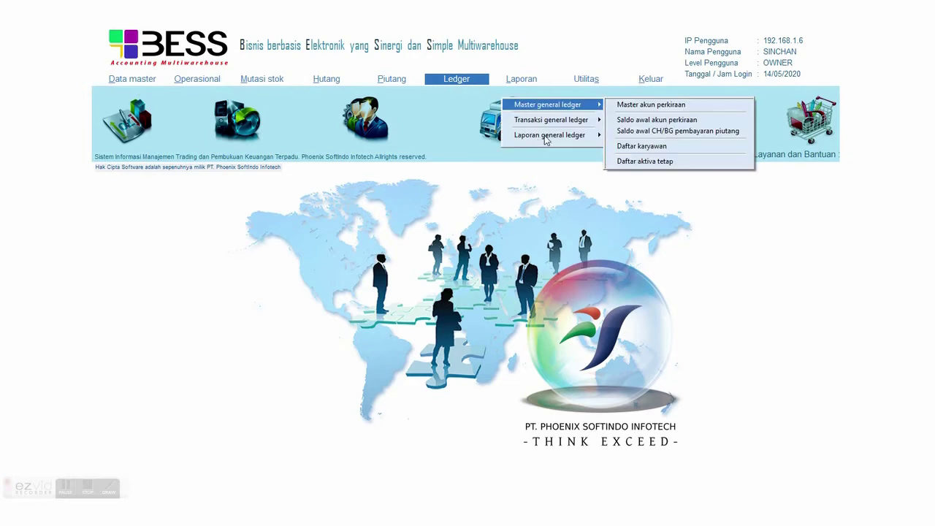
mouse_move(546, 139)
left_click(650, 158)
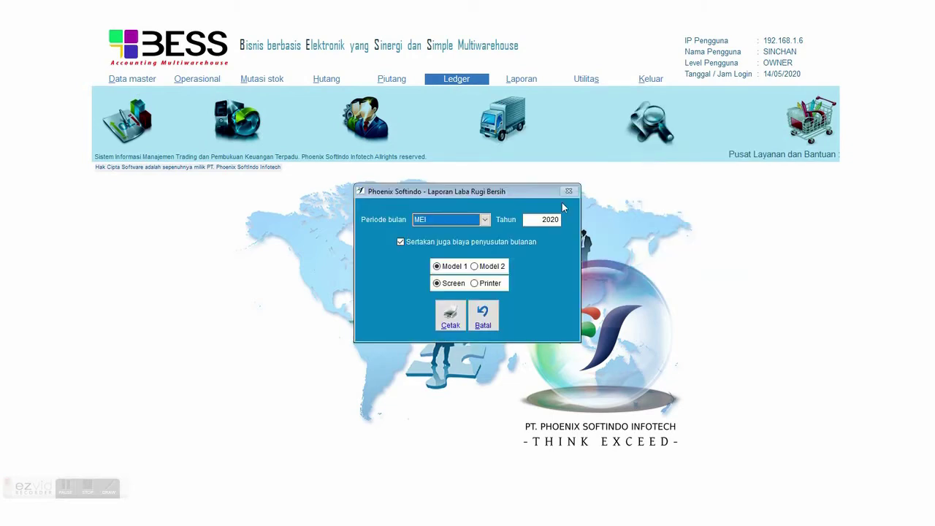
left_click(434, 241)
left_click(453, 219)
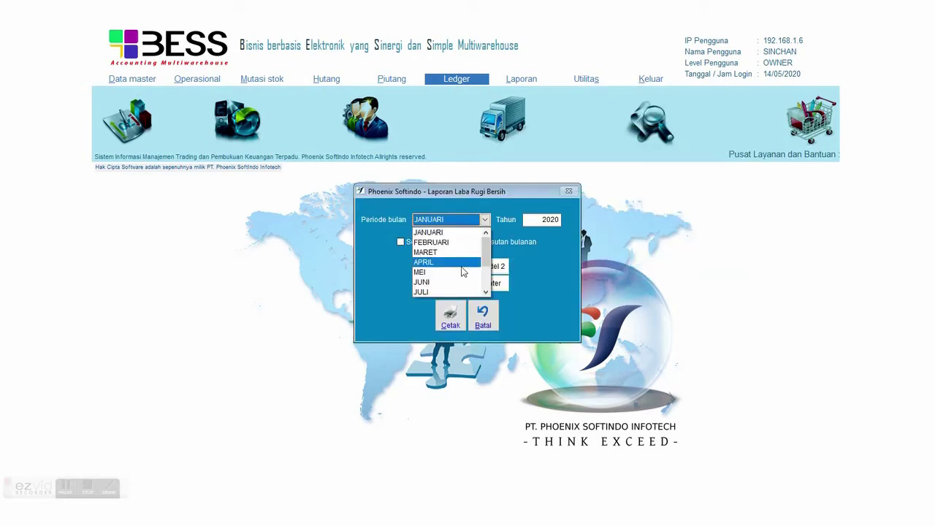
left_click(432, 262)
left_click(450, 316)
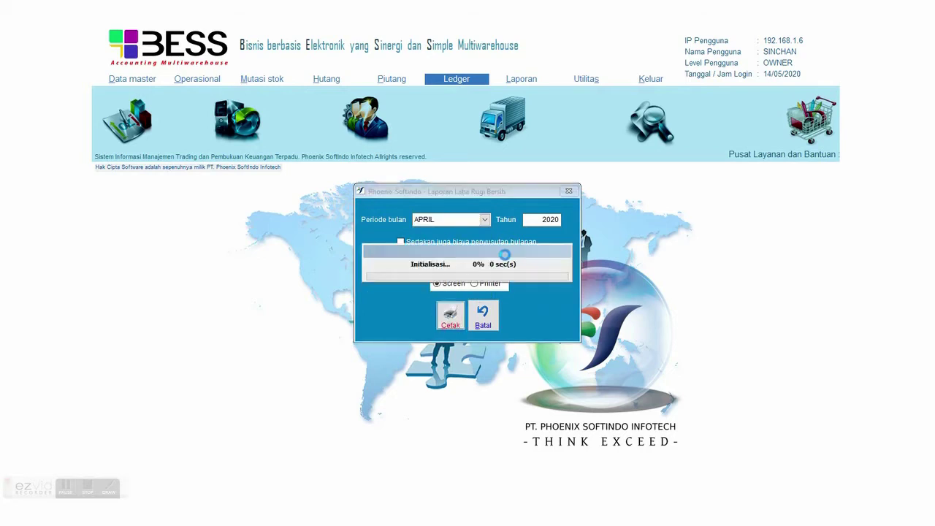
- Review the net profit and loss preview from sales to Laba Rugi Bersih, and close the preview
scroll(556, 277, "down", 5)
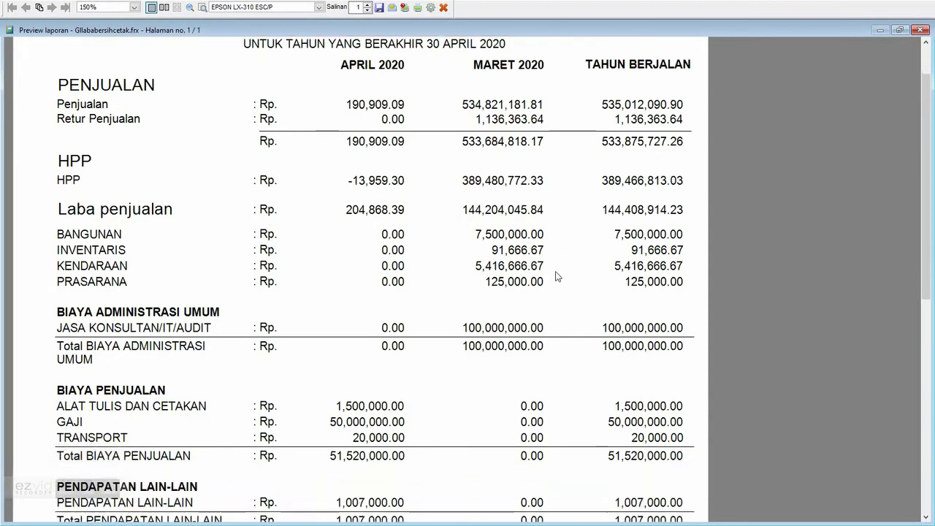
scroll(556, 277, "down", 1)
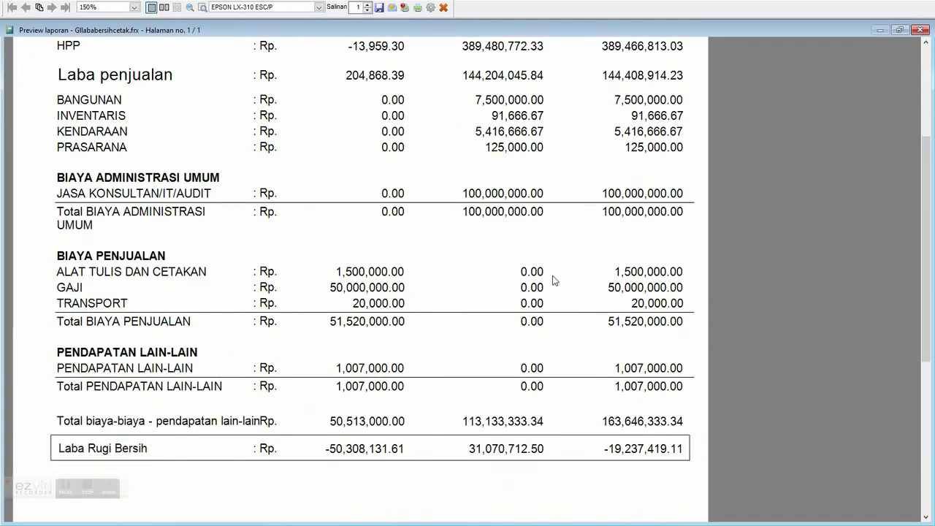
scroll(553, 280, "up", 4)
scroll(553, 280, "down", 1)
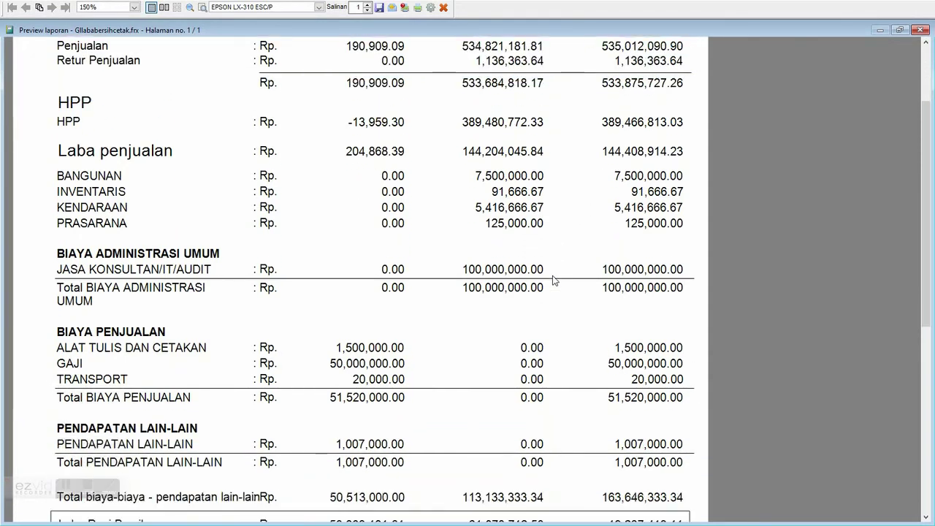
scroll(553, 279, "down", 1)
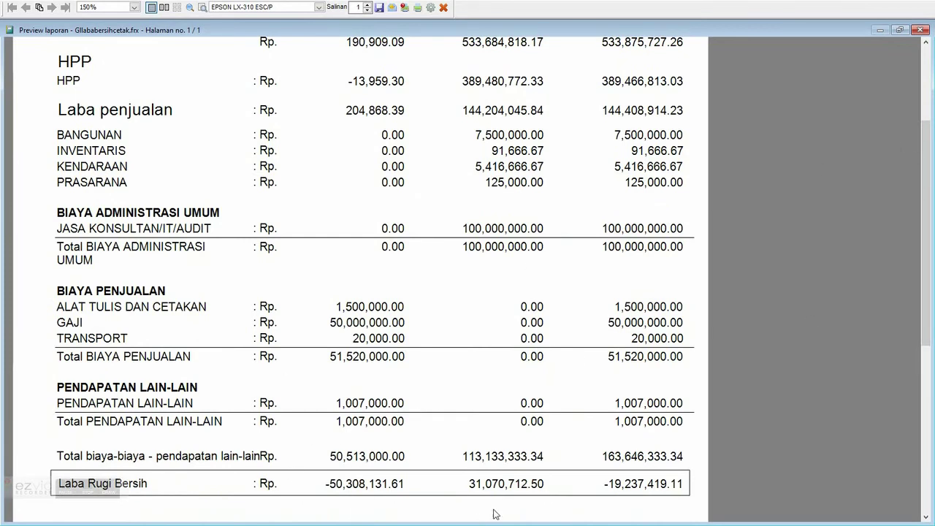
scroll(441, 376, "up", 3)
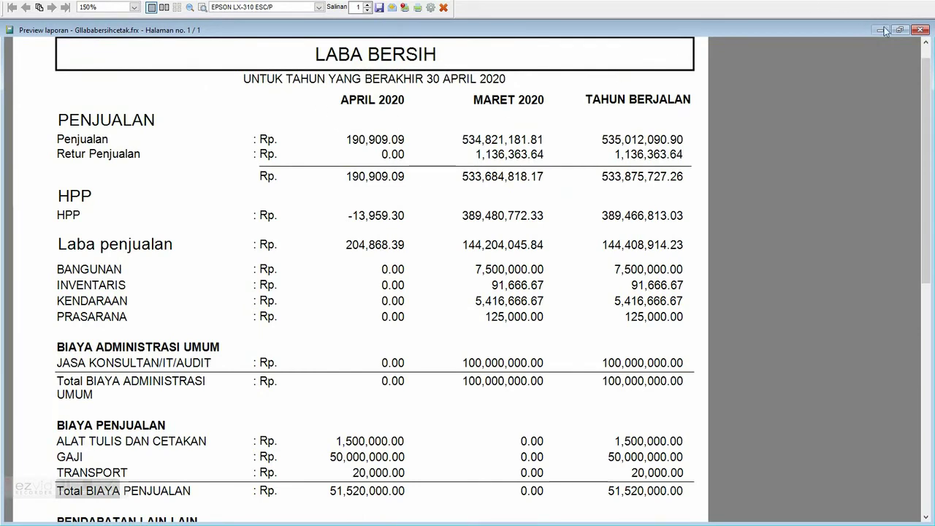
left_click(922, 30)
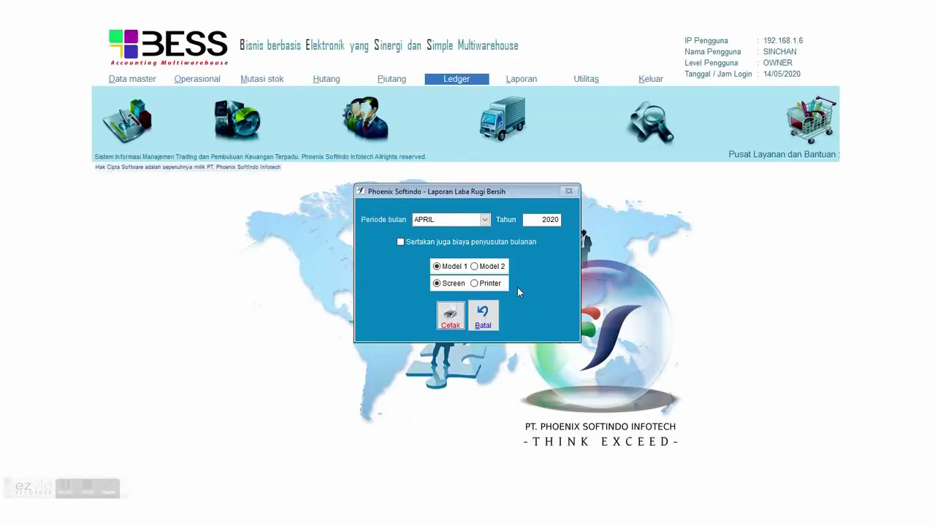
- Leave the Rugi laba report, preview the Neraca report for MARET 2020 with Screen output, and close the preview and the report
left_click(480, 319)
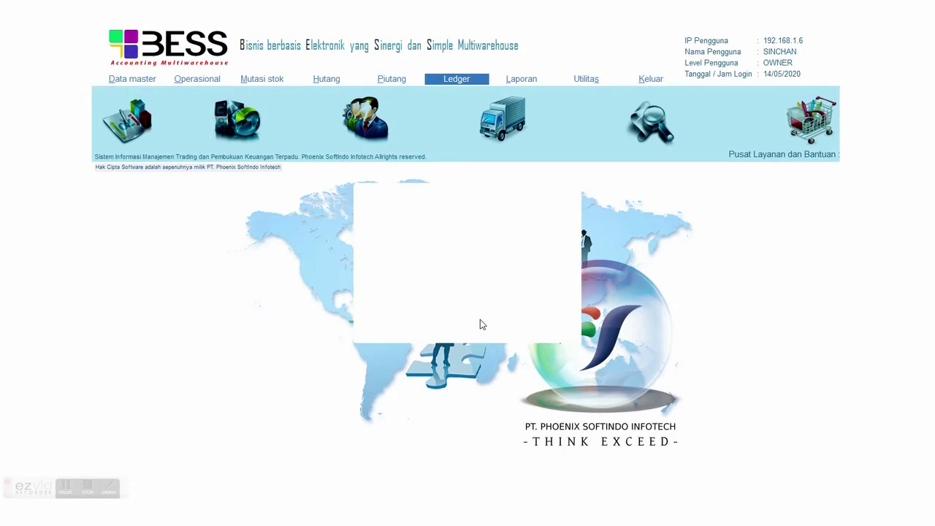
left_click(510, 82)
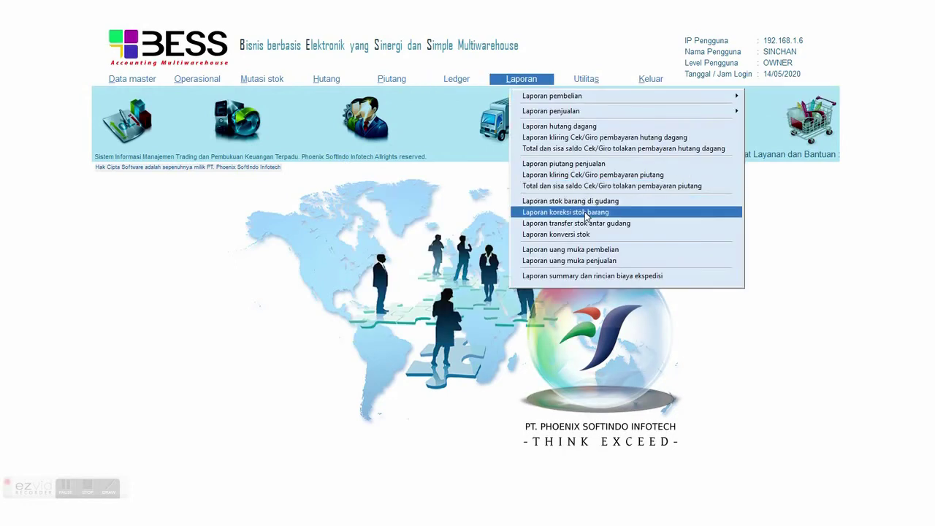
left_click(458, 85)
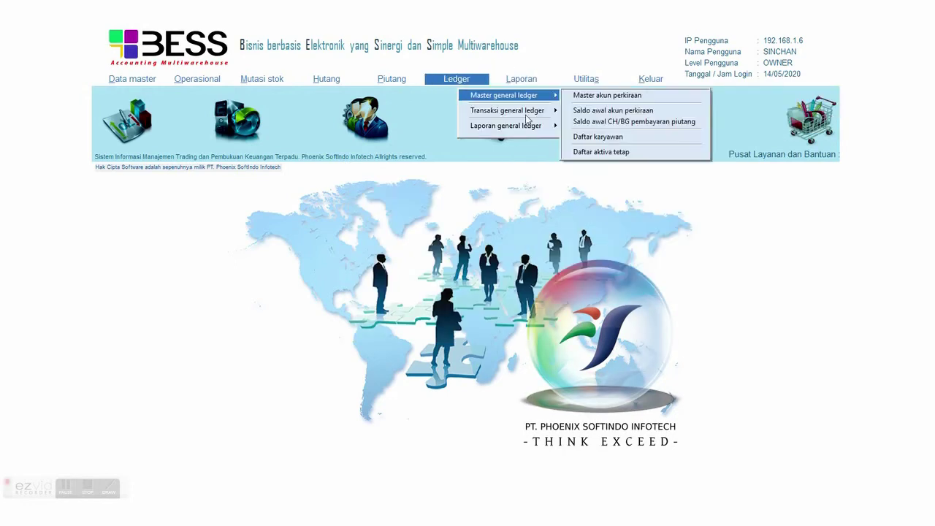
mouse_move(535, 128)
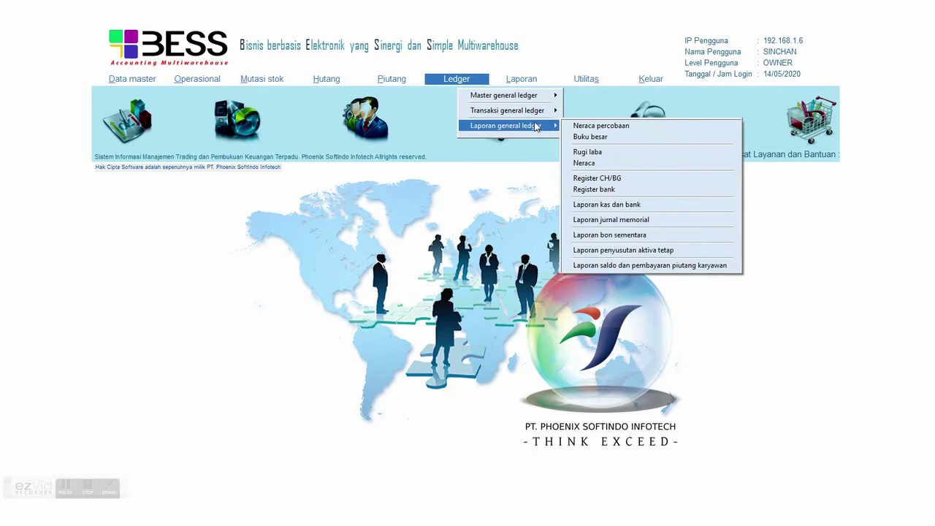
left_click(598, 164)
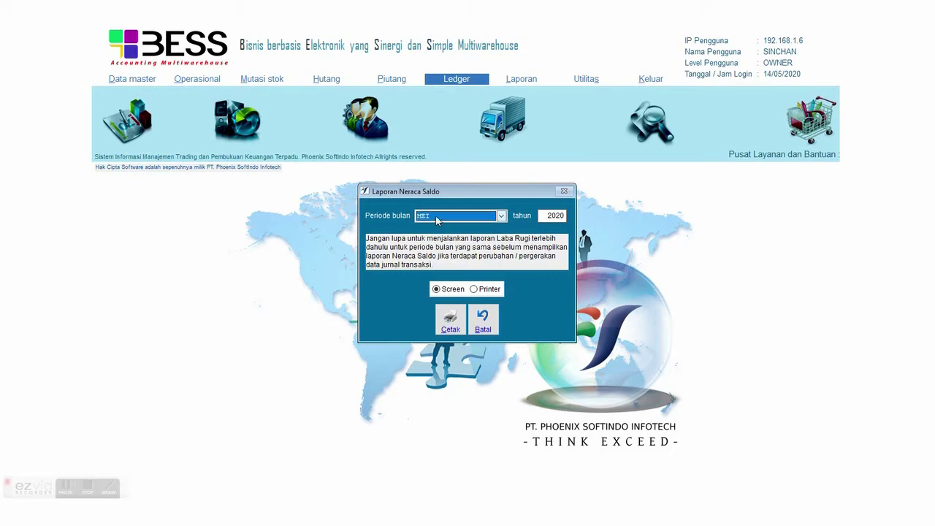
key("f")
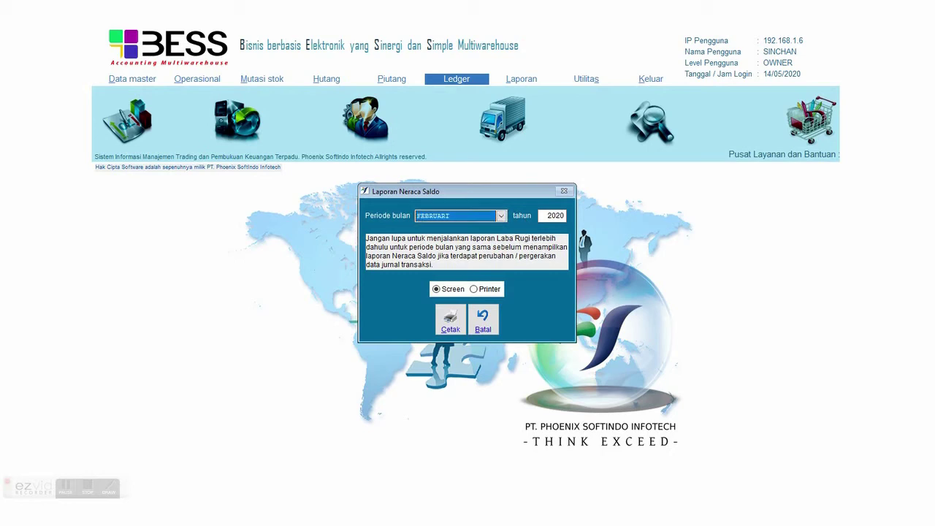
left_click(462, 314)
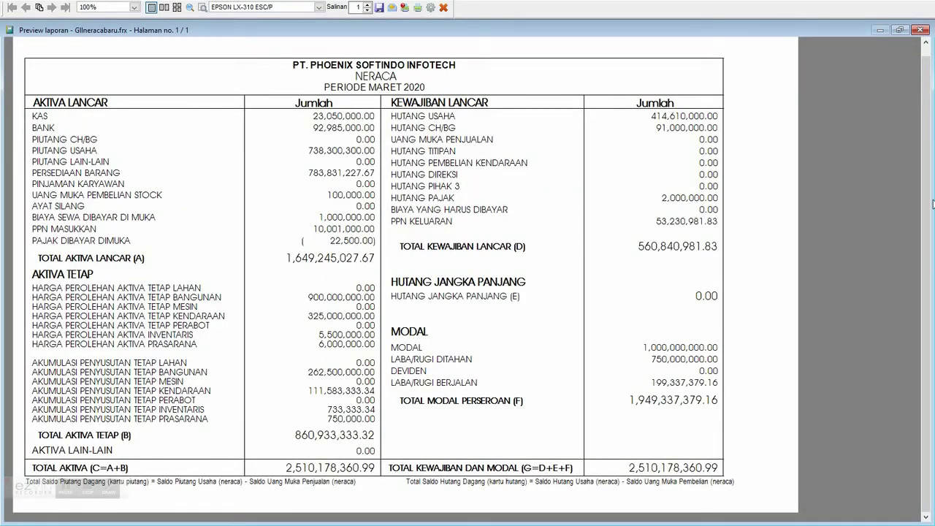
left_click(921, 30)
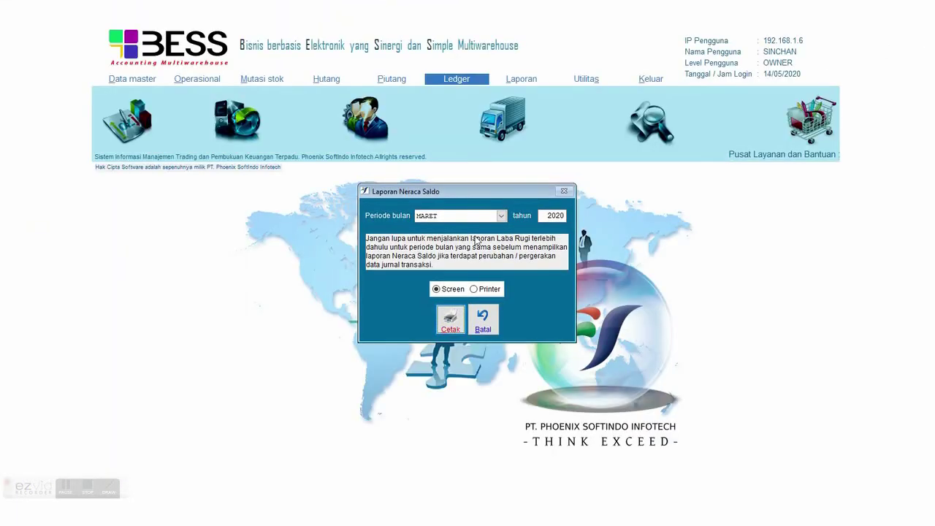
left_click(482, 321)
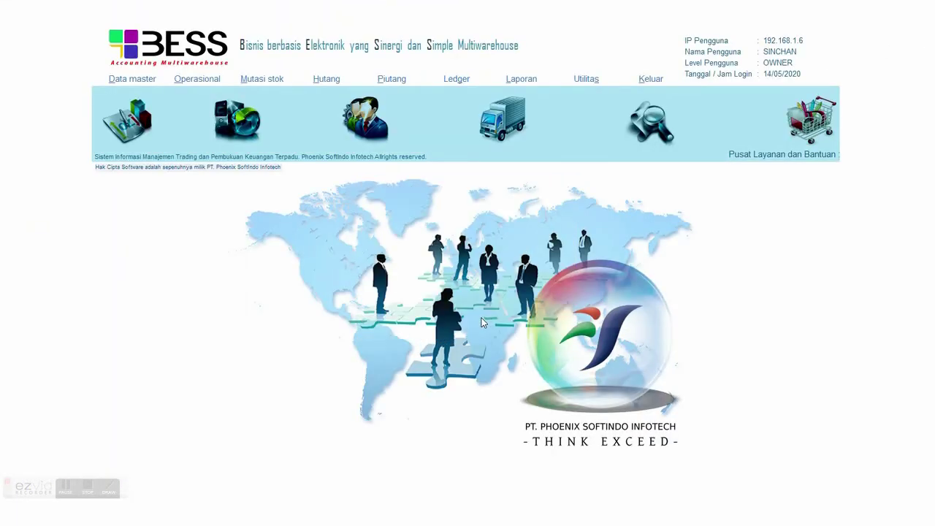
- Open the Register CH/BG report, try its Belum Cair dan Sdh Jatuh Tempo and Belum Cair dan Blm Jatuh Tempo filters, and cancel the report
left_click(462, 82)
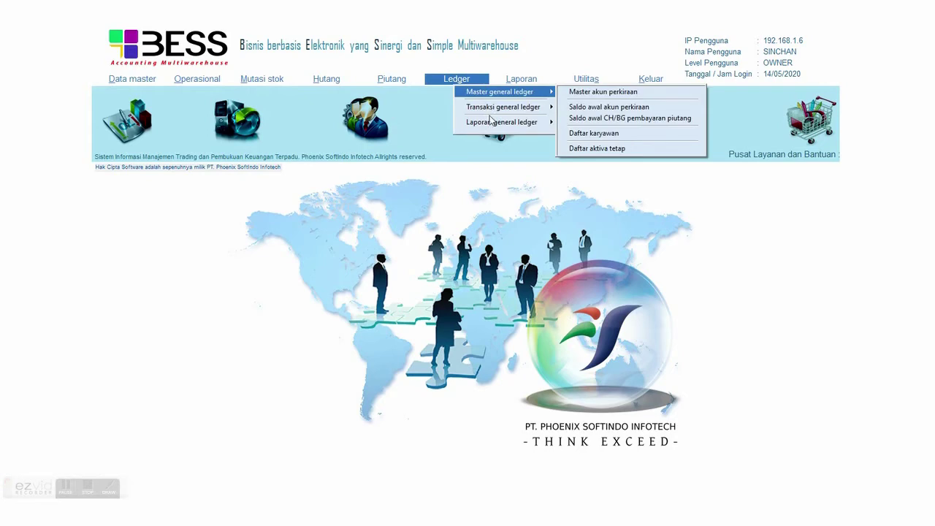
mouse_move(497, 122)
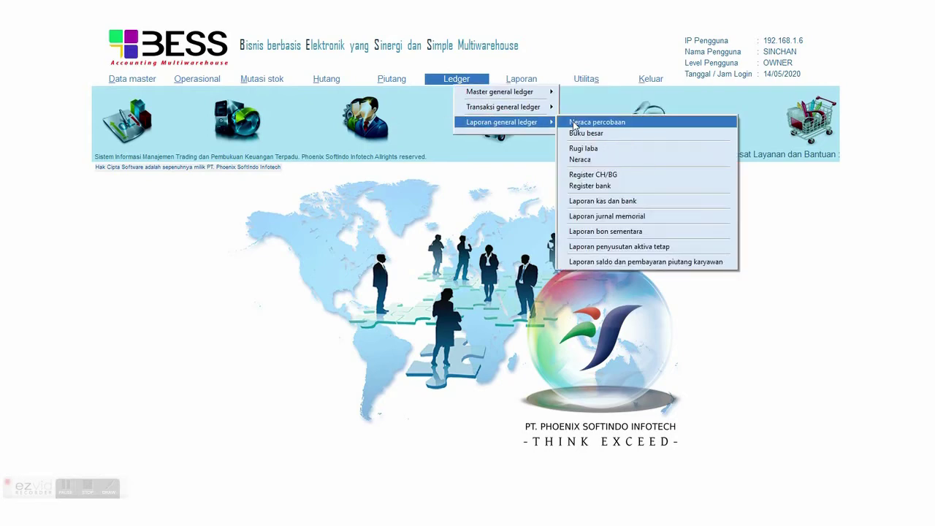
left_click(580, 179)
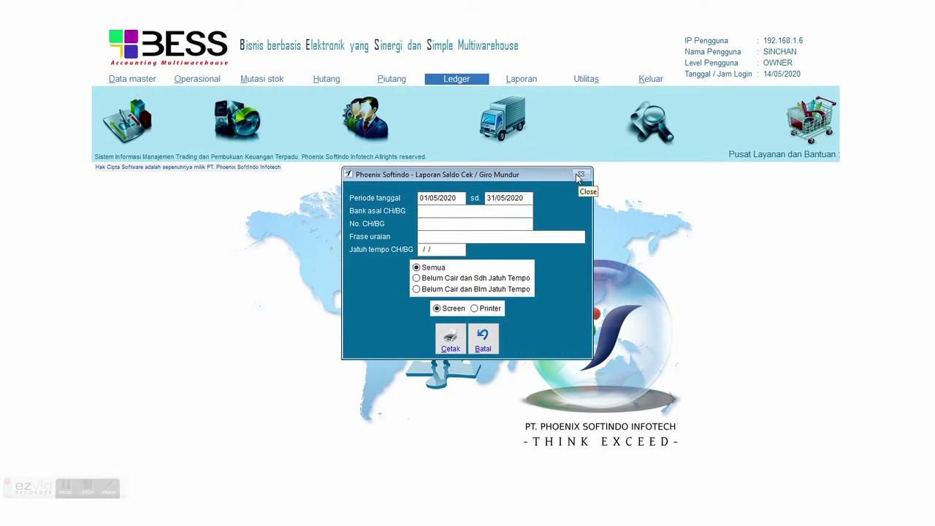
left_click(431, 281)
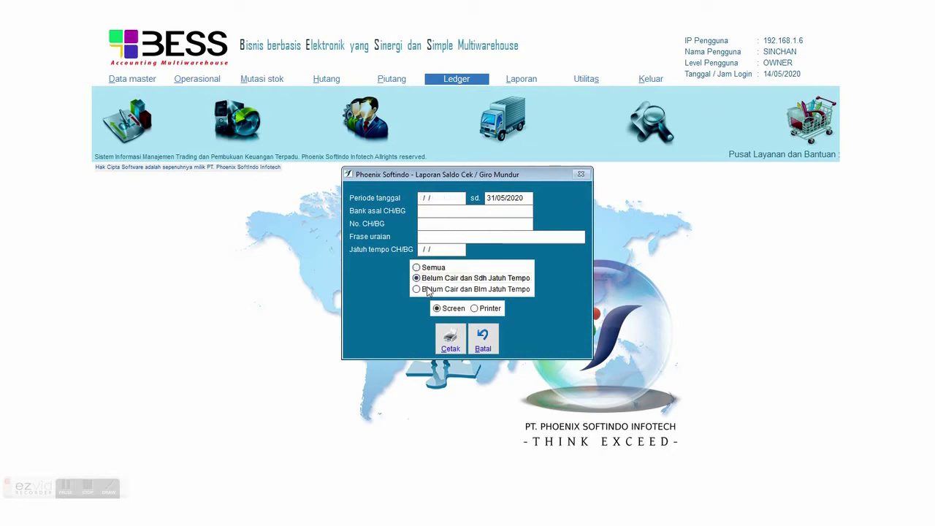
left_click(429, 290)
left_click(483, 339)
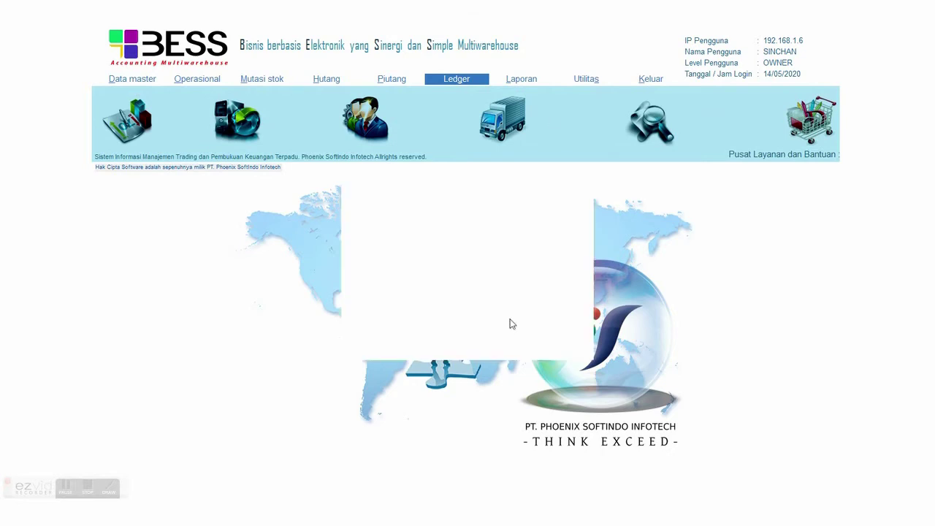
- Preview the Register bank report for 01/01/2020 to 31/05/2020 with Screen output, and close the preview and the report
left_click(465, 82)
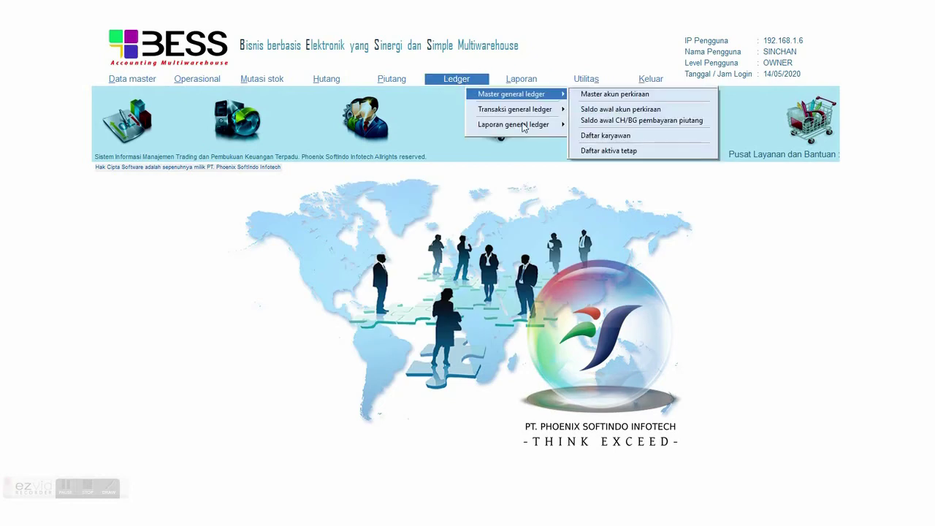
mouse_move(522, 124)
left_click(656, 188)
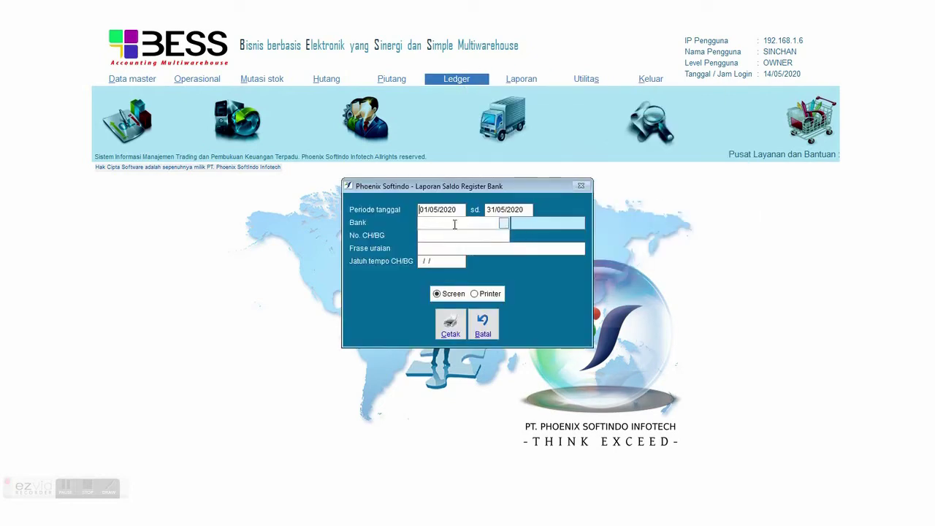
left_click(475, 293)
left_click(437, 294)
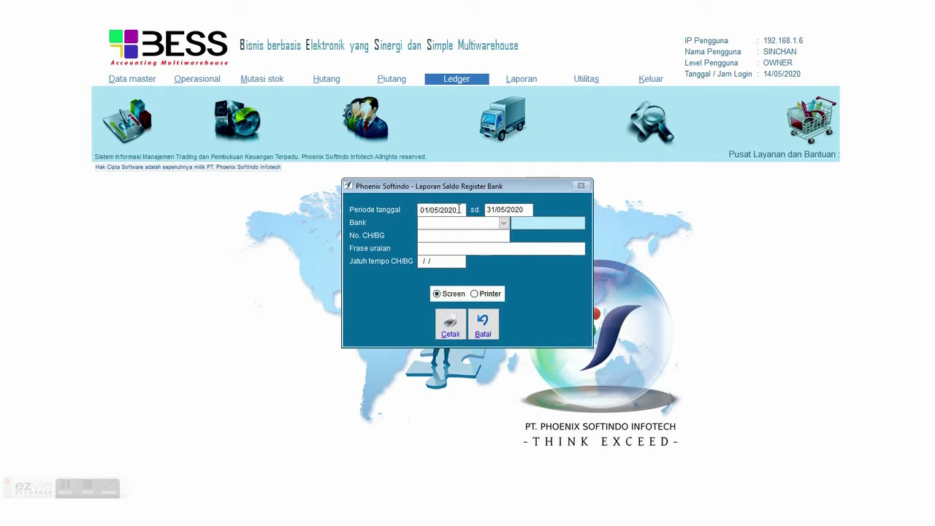
left_click(459, 210)
type("0")
left_click(450, 322)
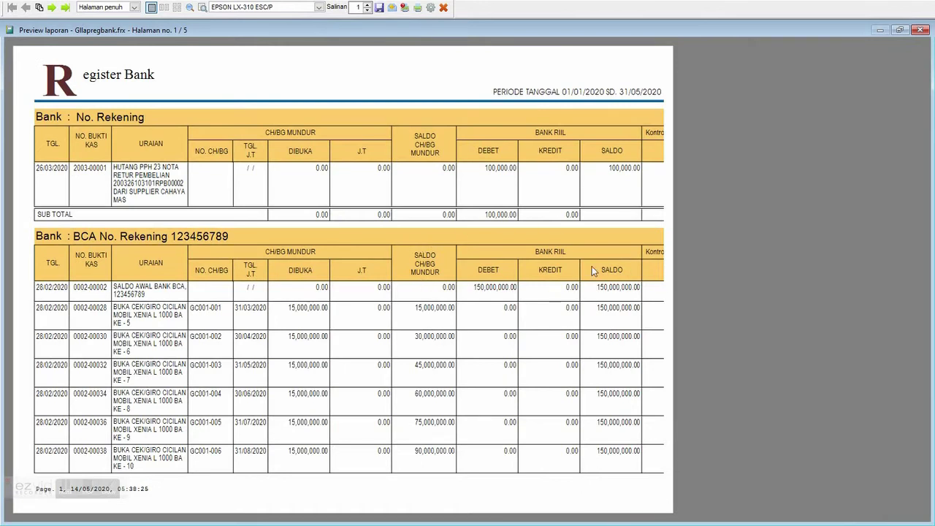
left_click(923, 30)
left_click(483, 327)
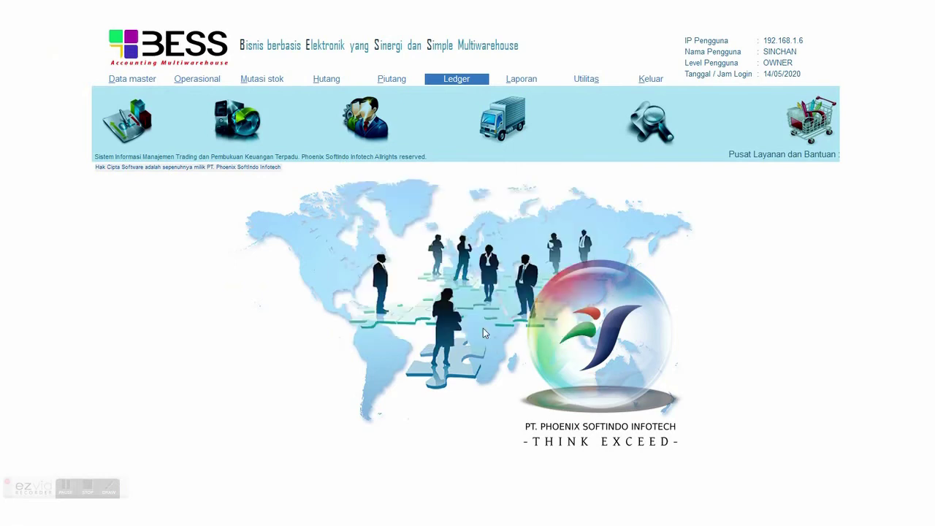
- Open Laporan kas dan bank and generate the Laporan mutasi kas harian for 01/01/2020 to 31/05/2020 with Screen output
left_click(454, 81)
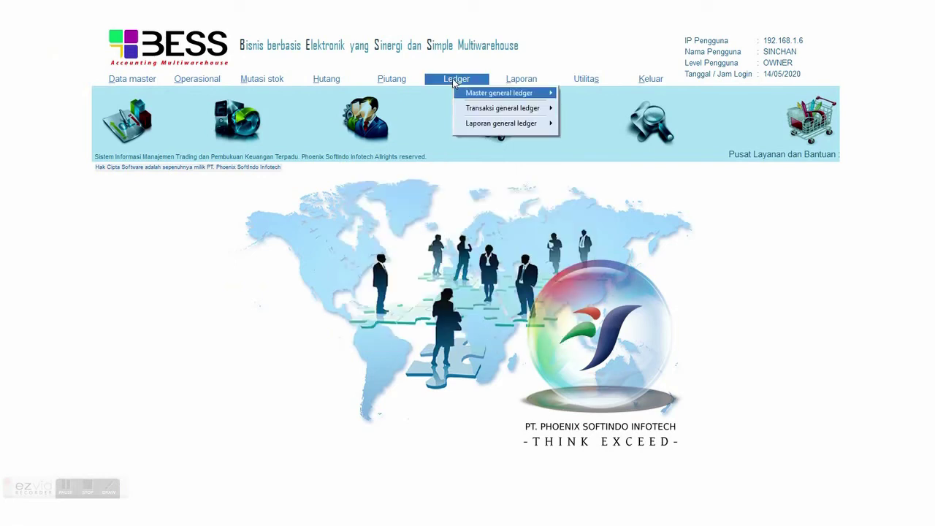
mouse_move(483, 125)
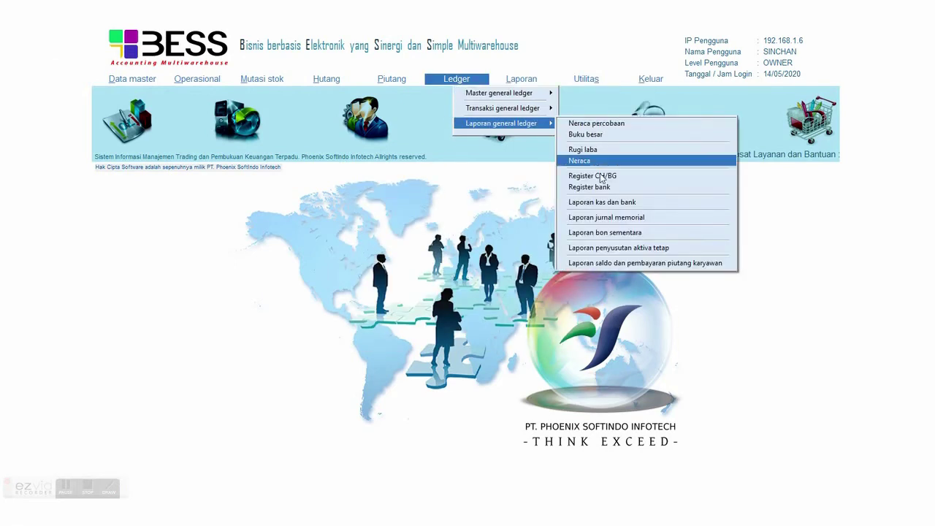
left_click(604, 202)
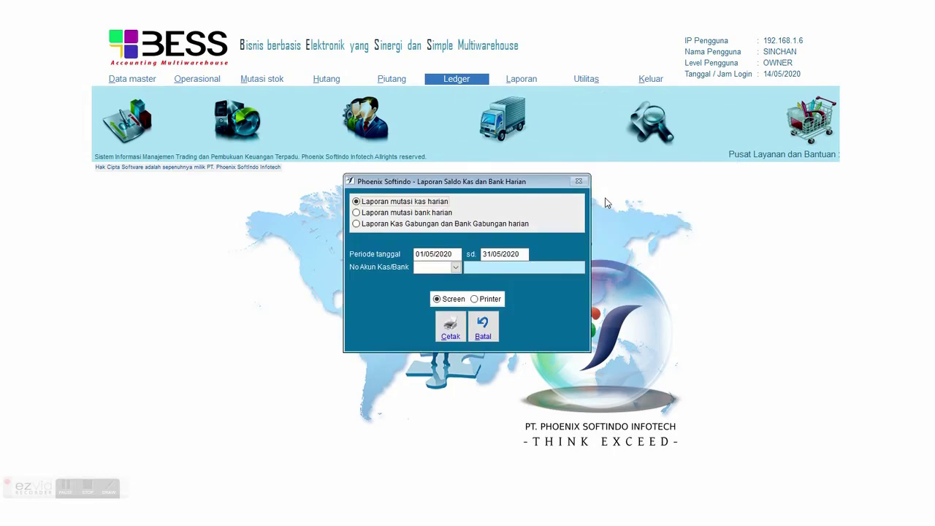
left_click(411, 217)
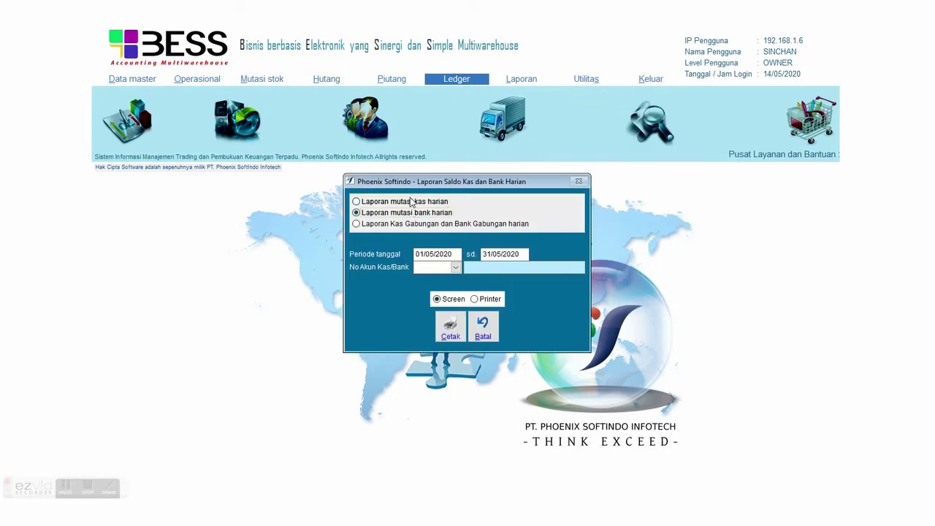
left_click(412, 201)
left_click(460, 254)
key("BackSpace")
type("1")
left_click(448, 330)
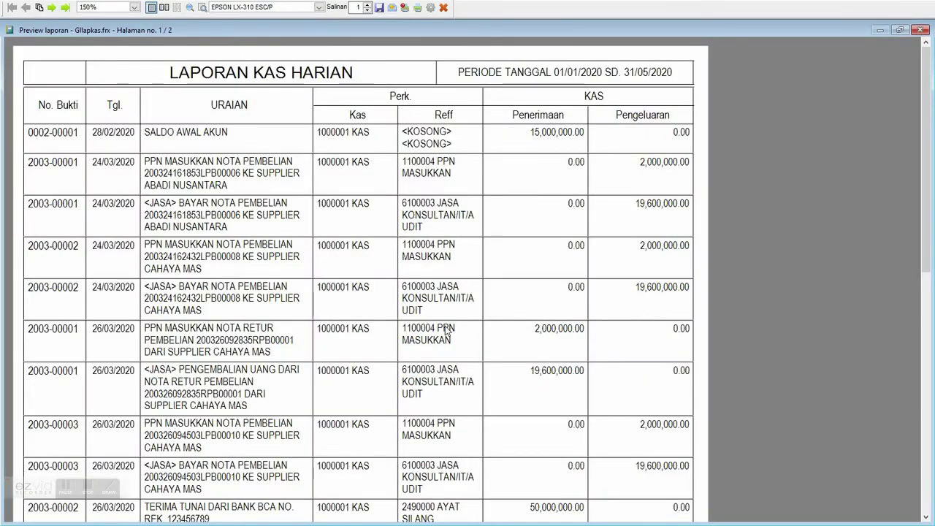
- Review the daily cash transactions down the first page of the Laporan Kas Harian preview, and close the preview and the report
scroll(442, 333, "down", 10)
scroll(431, 338, "down", 2)
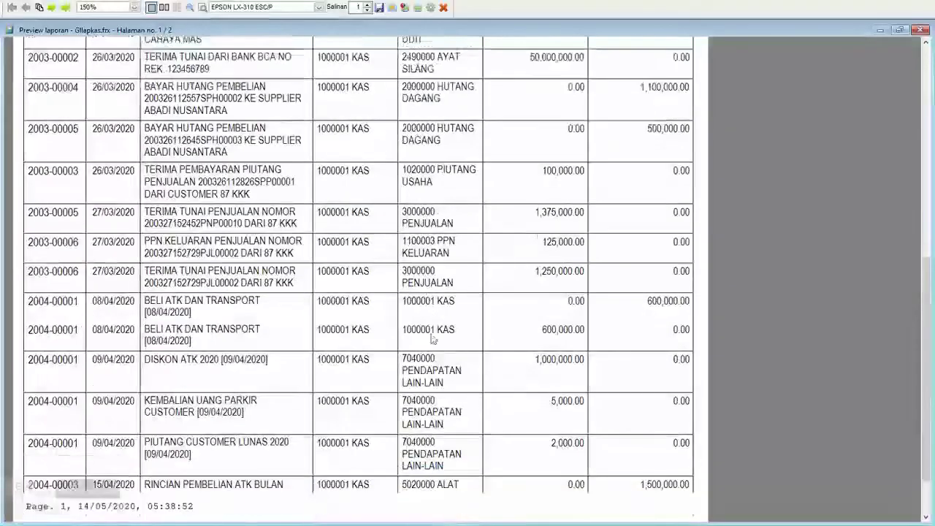
scroll(431, 349, "up", 3)
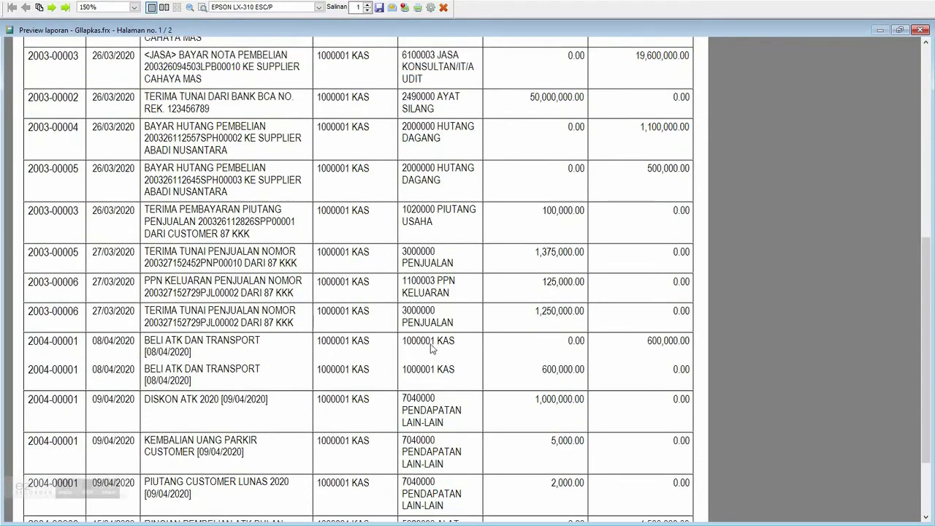
scroll(467, 213, "down", 5)
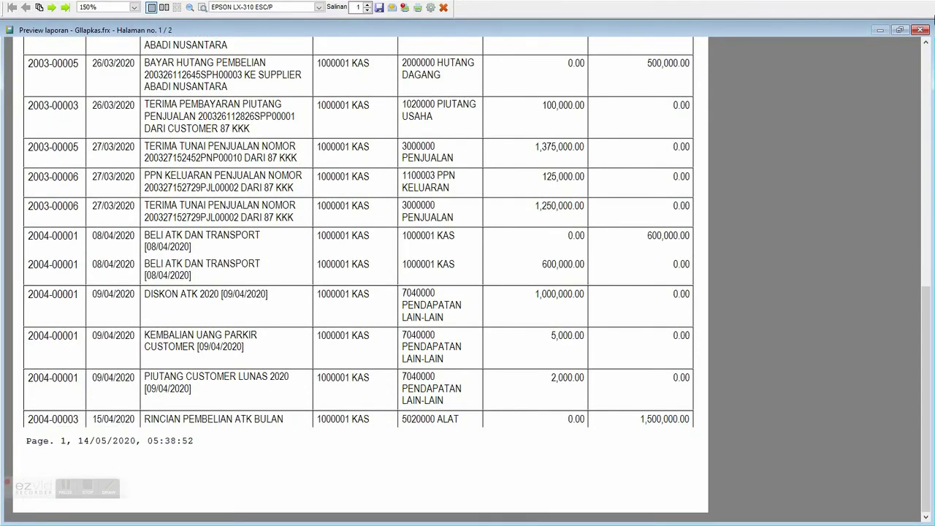
left_click(922, 30)
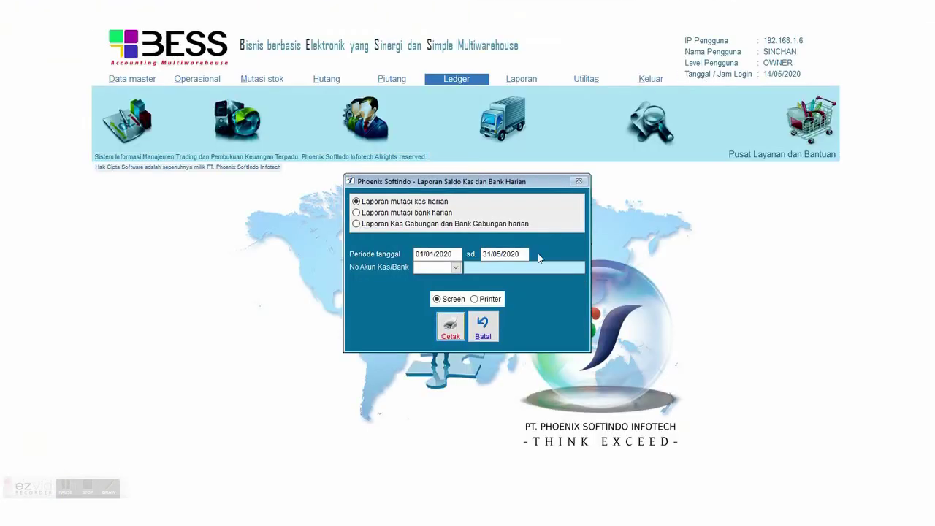
left_click(484, 328)
- Open Laporan jurnal memorial and generate it for 01/01/2020 to 31/05/2020 with Screen output
left_click(509, 88)
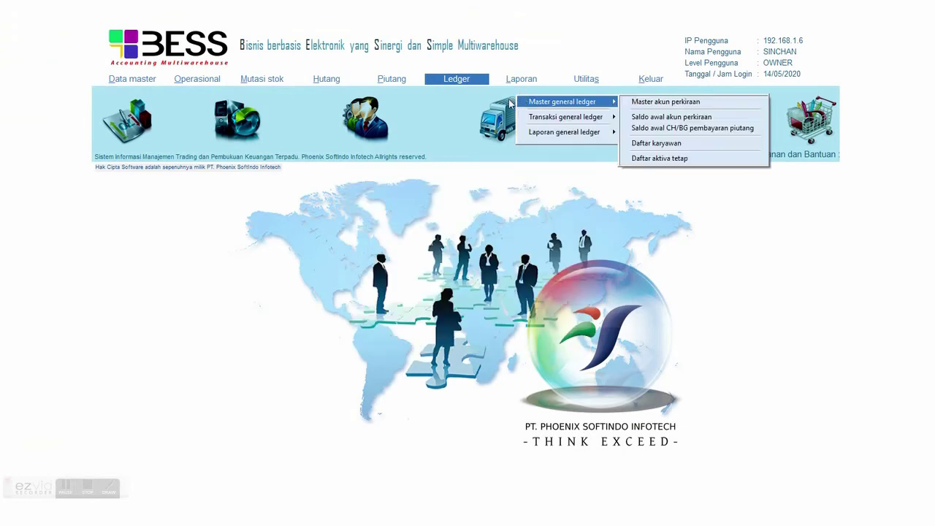
mouse_move(592, 133)
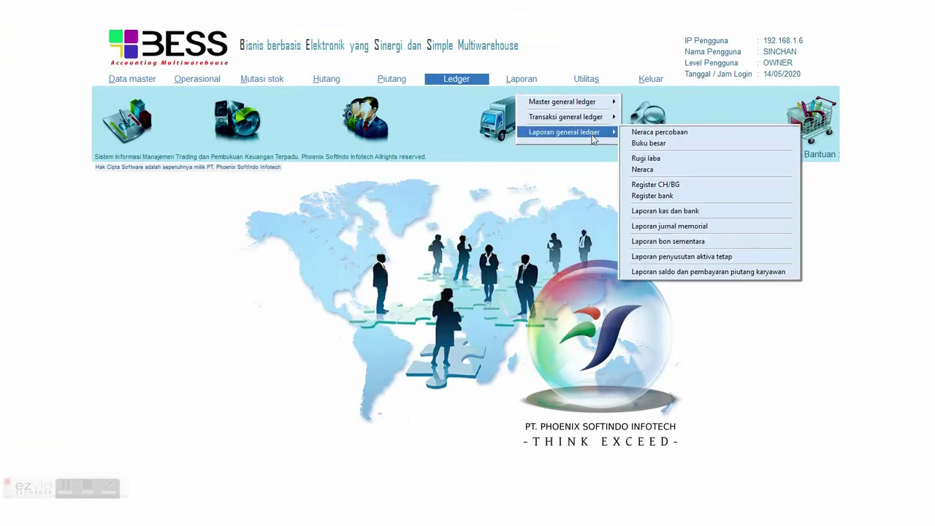
left_click(660, 226)
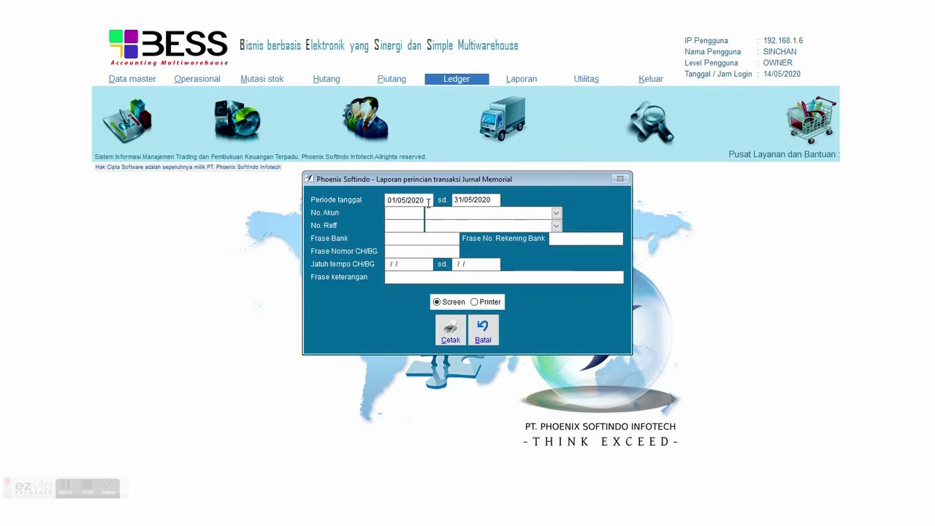
left_click(406, 199)
key("BackSpace")
type("1")
key("Return")
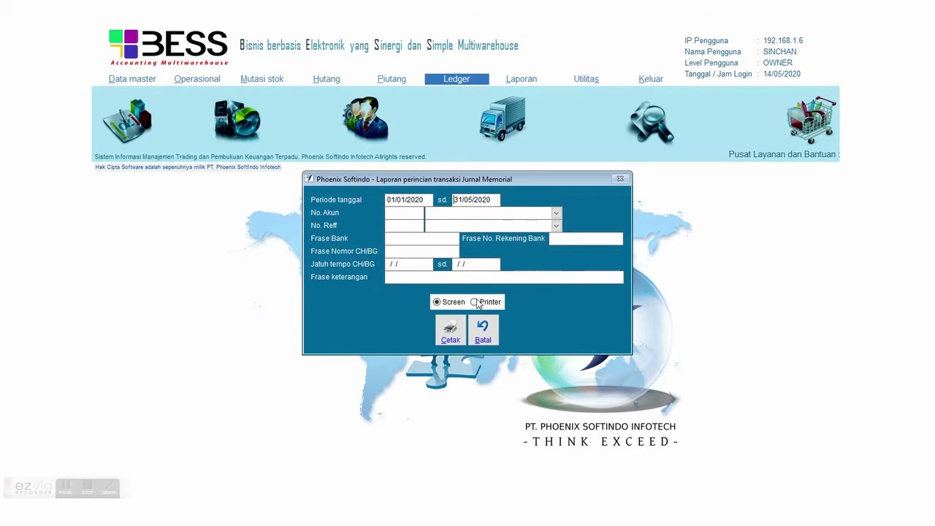
left_click(453, 329)
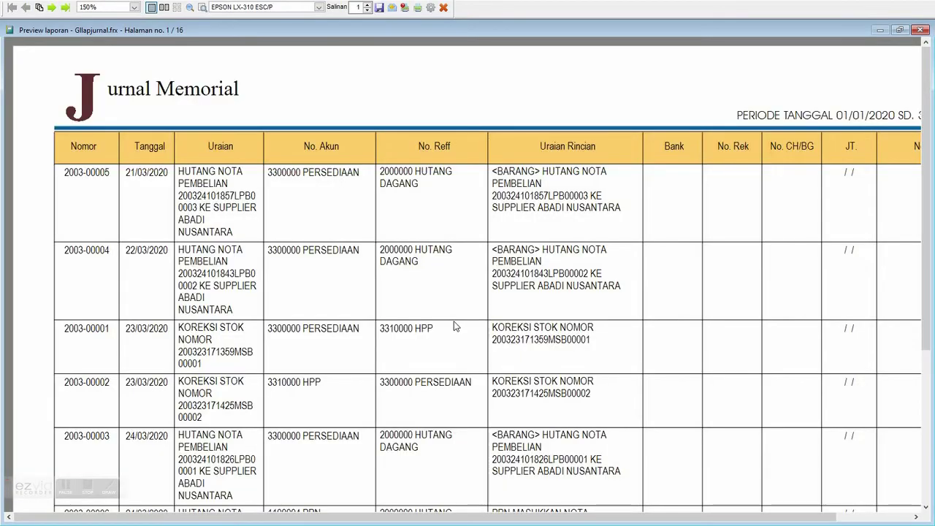
- Review the journal entries down the first page of the Jurnal Memorial preview, and close the preview and the report
scroll(454, 322, "down", 3)
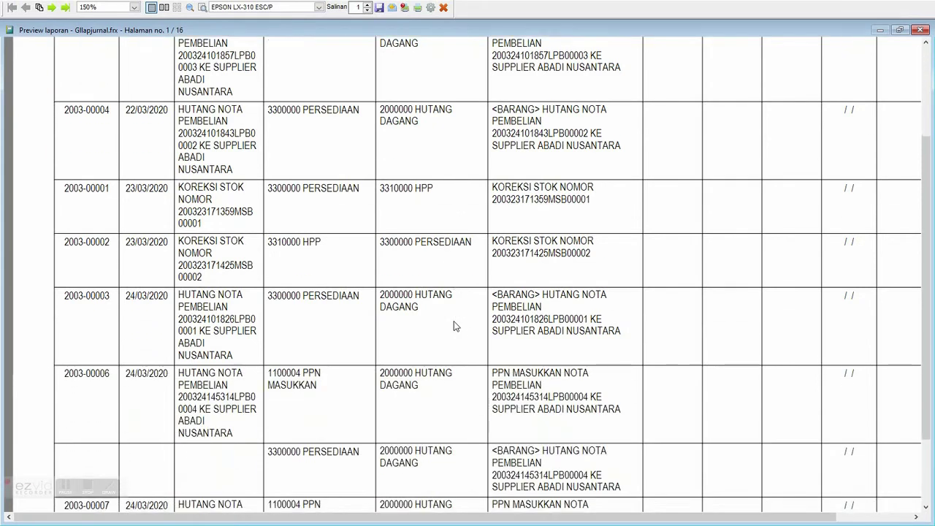
scroll(453, 326, "down", 3)
scroll(457, 380, "up", 2)
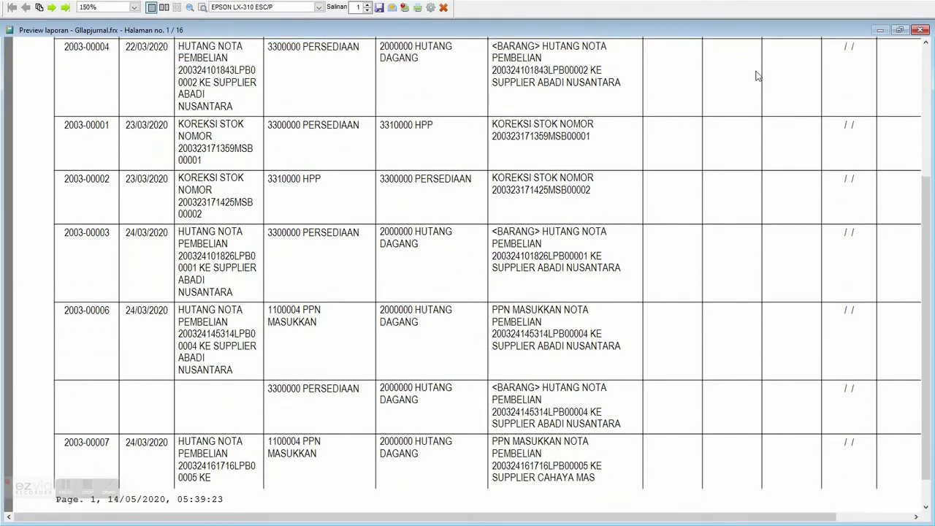
scroll(757, 76, "down", 1)
left_click(922, 29)
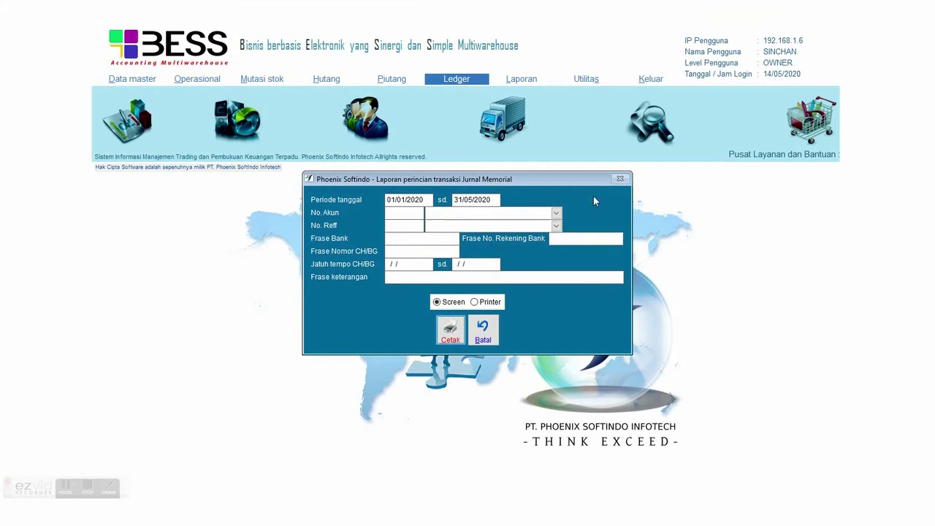
left_click(483, 331)
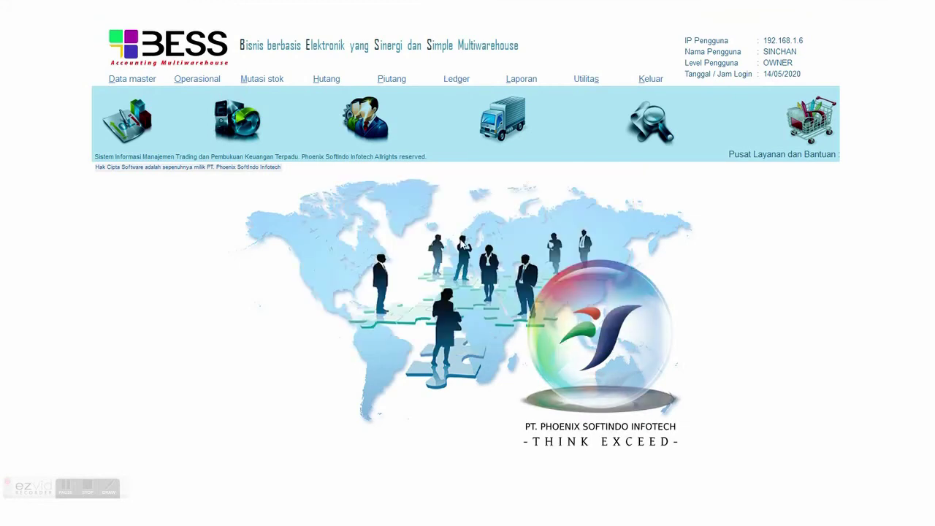
- Preview the Laporan bon sementara for 01/01/2020 to 01/05/2020 with Screen output, and close the preview and the report
left_click(476, 79)
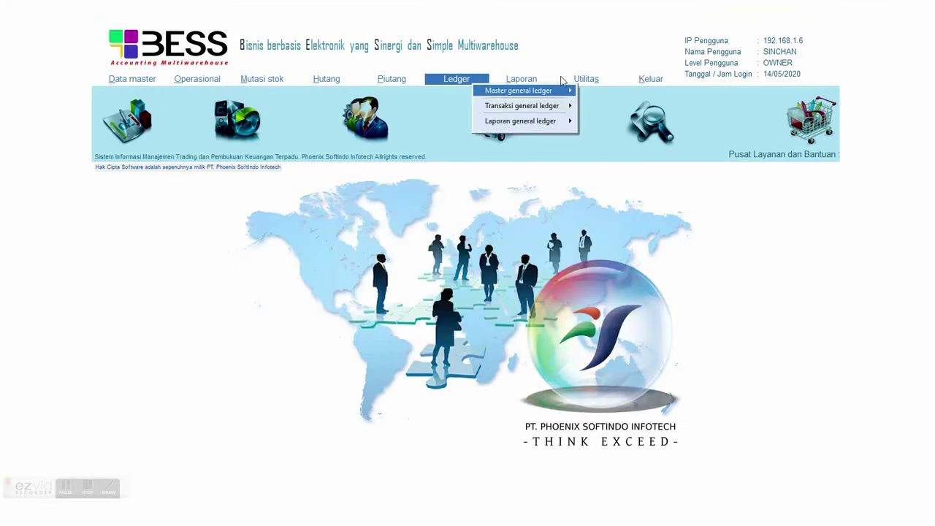
mouse_move(568, 121)
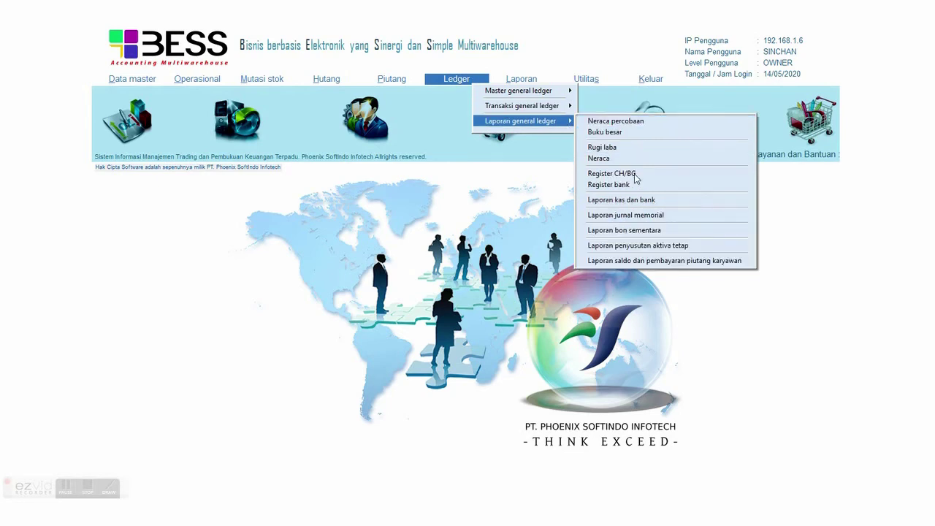
left_click(637, 230)
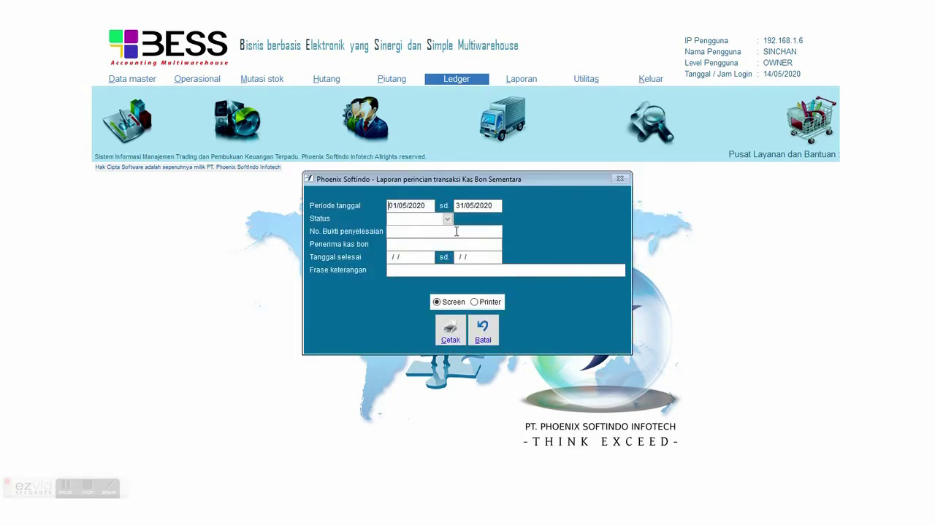
type("01/2020")
left_click(452, 337)
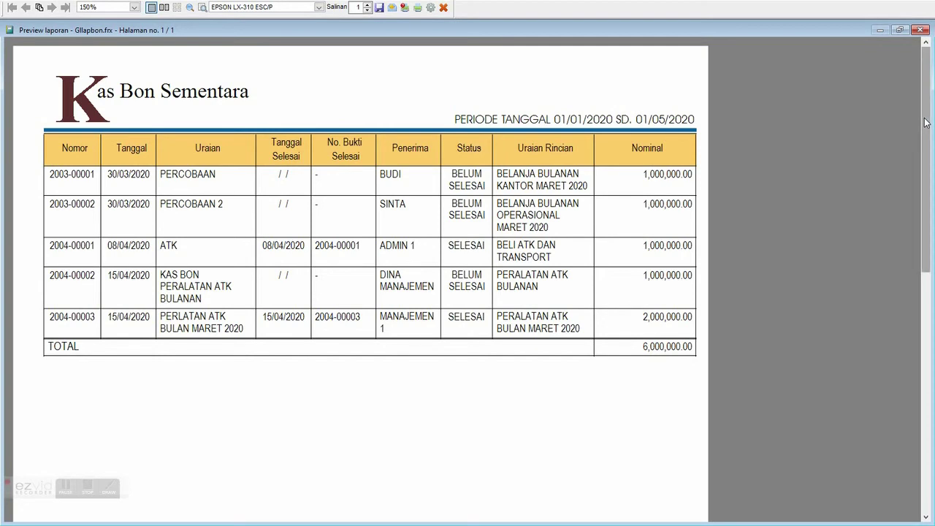
left_click(921, 32)
left_click(481, 329)
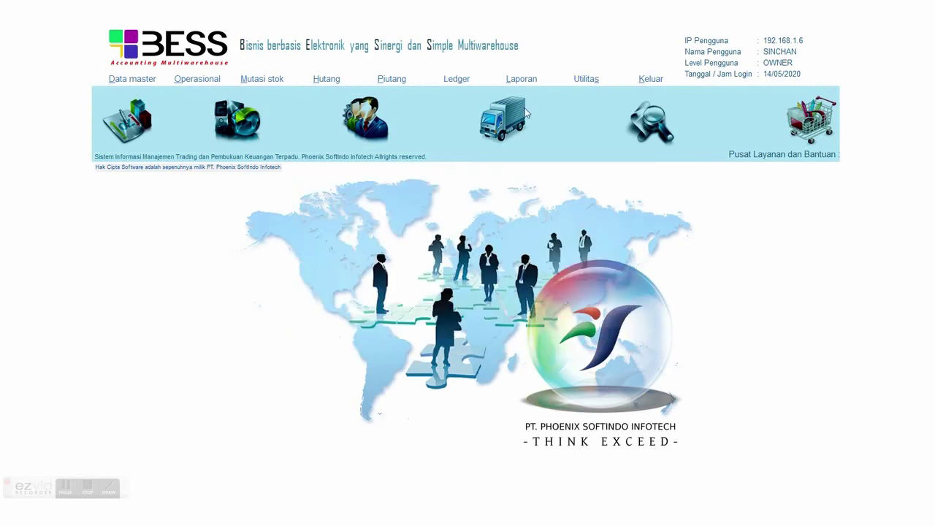
- Open Laporan penyusutan aktiva tetap and generate it for APRIL 2020 with Screen output
left_click(458, 80)
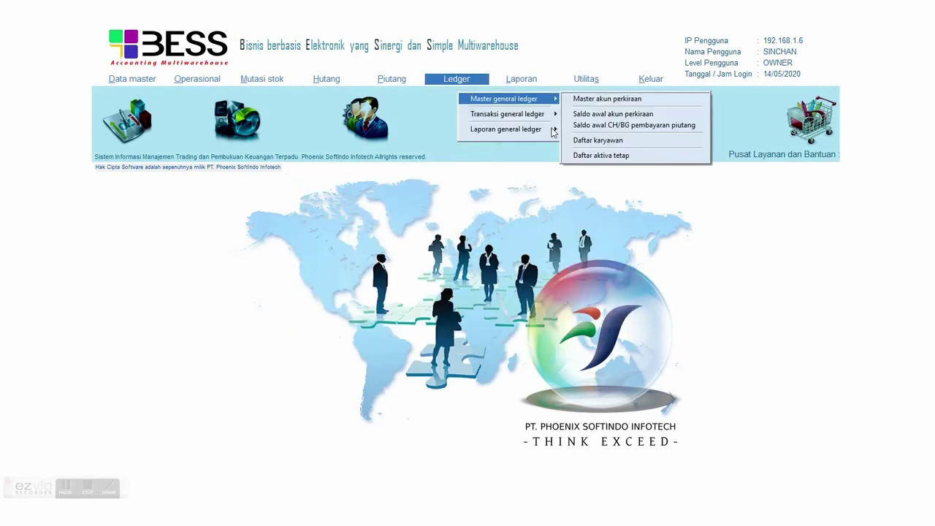
mouse_move(553, 130)
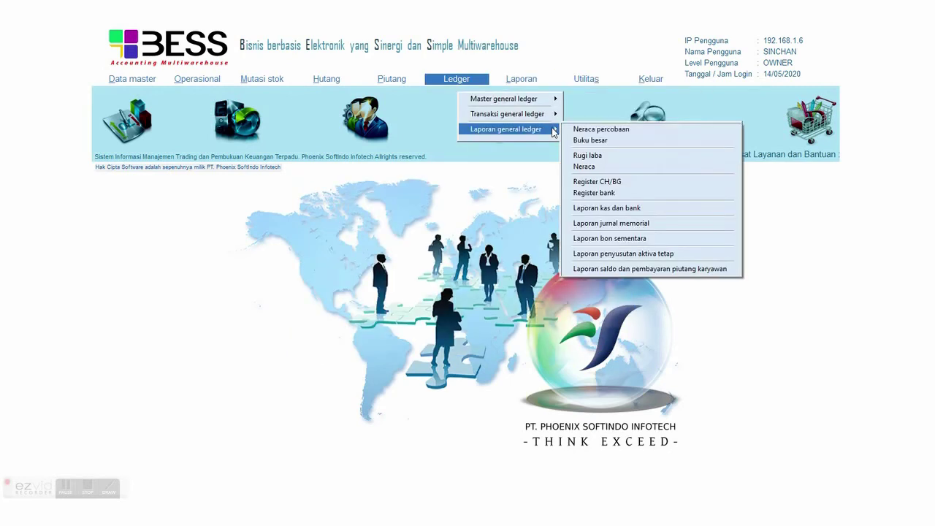
left_click(625, 254)
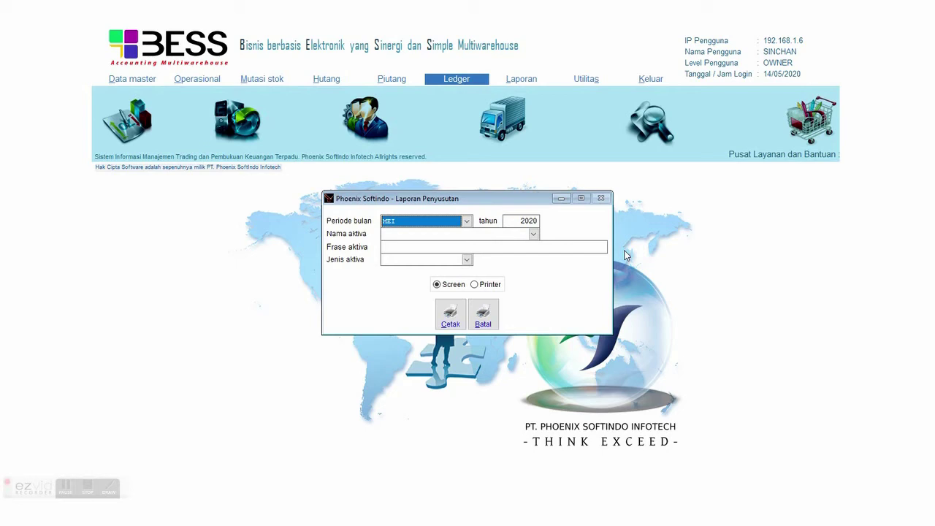
key("Up")
left_click(451, 311)
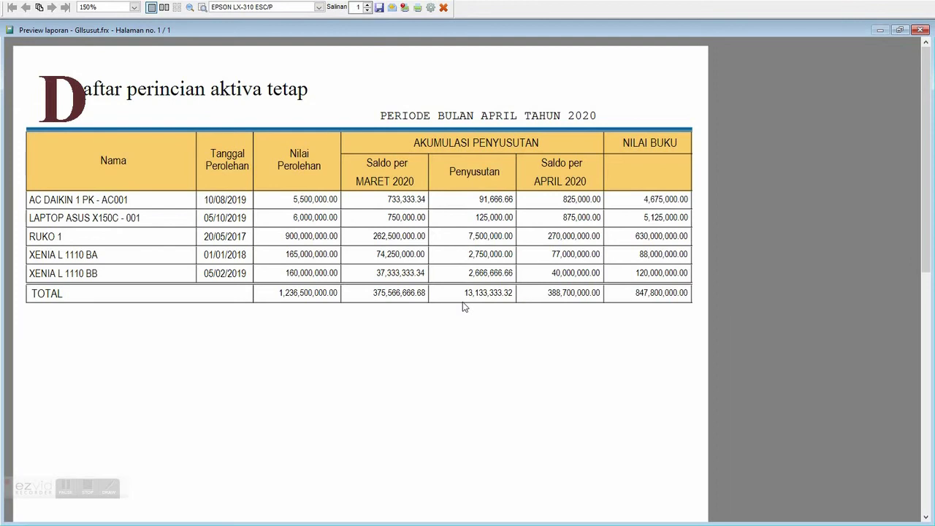
- View the Daftar perincian aktiva tetap preview at 200% zoom, and close the preview and the report
left_click(448, 292)
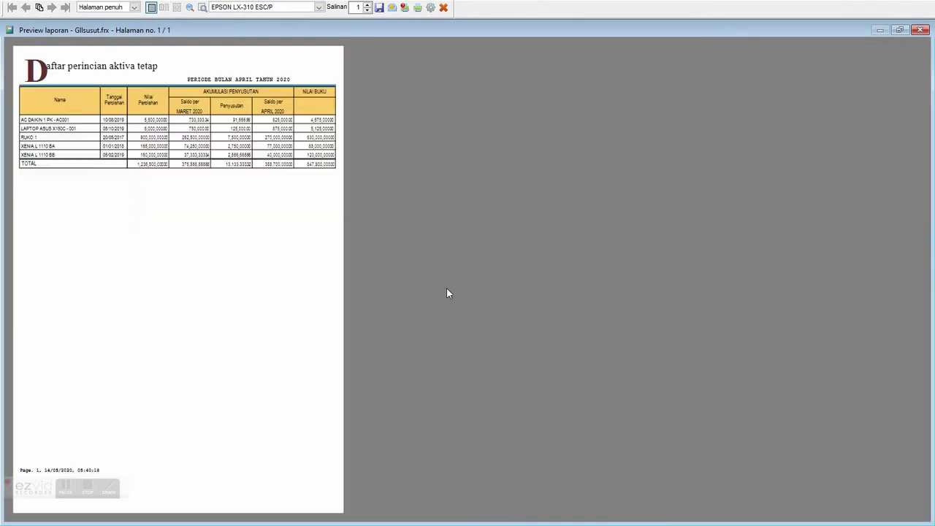
left_click(85, 7)
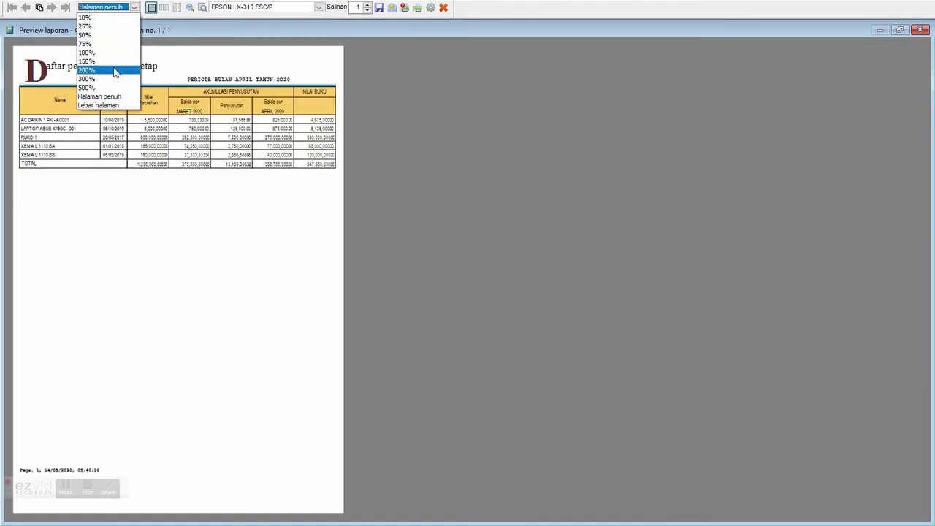
left_click(117, 73)
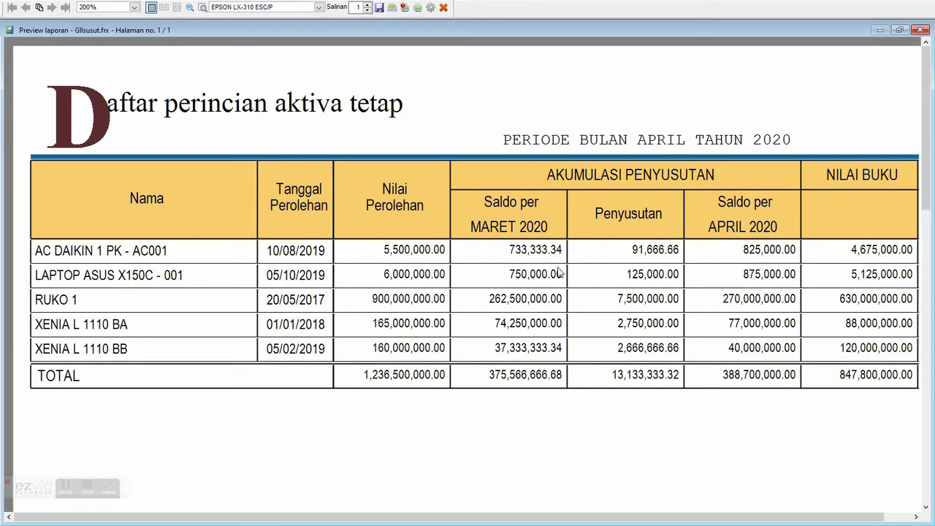
left_click(922, 32)
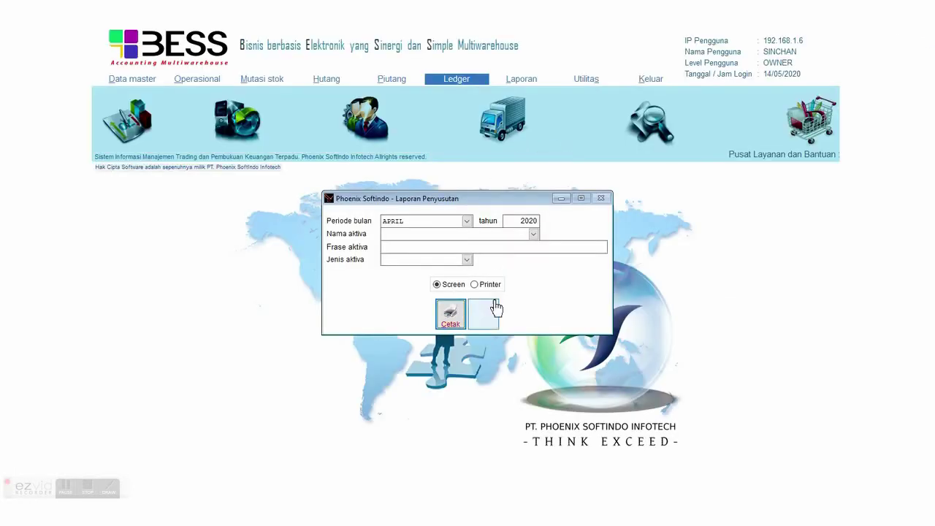
left_click(484, 315)
- Open Laporan saldo dan pembayaran piutang karyawan, look through its report types and choose Sisa saldo piutang karyawan
left_click(457, 79)
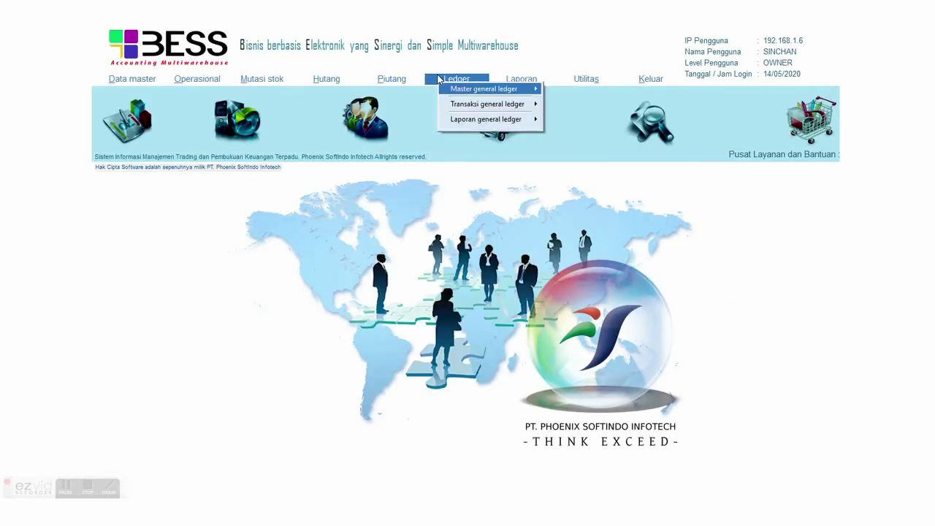
mouse_move(508, 123)
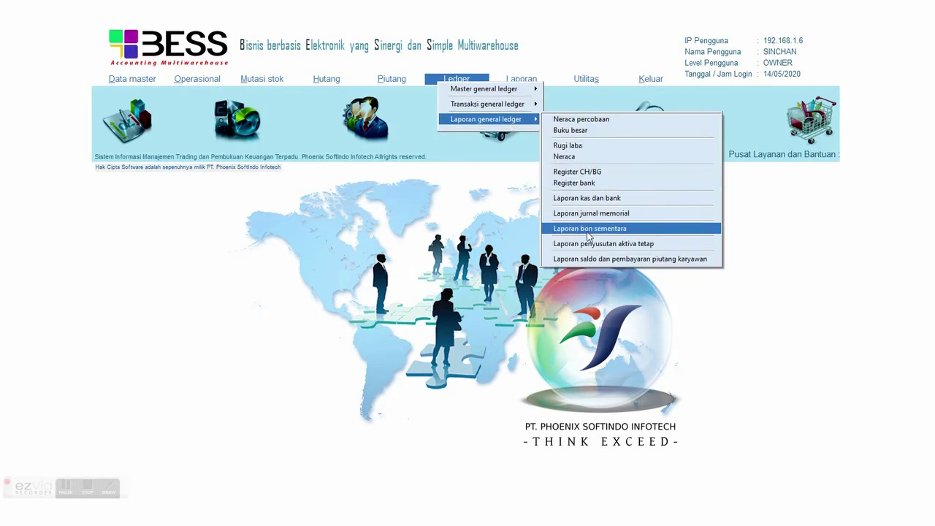
left_click(591, 258)
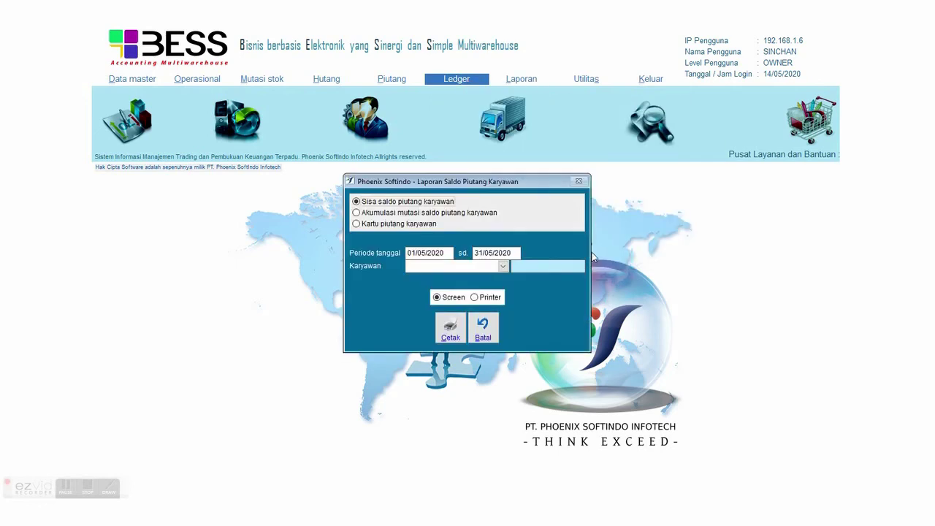
left_click(404, 213)
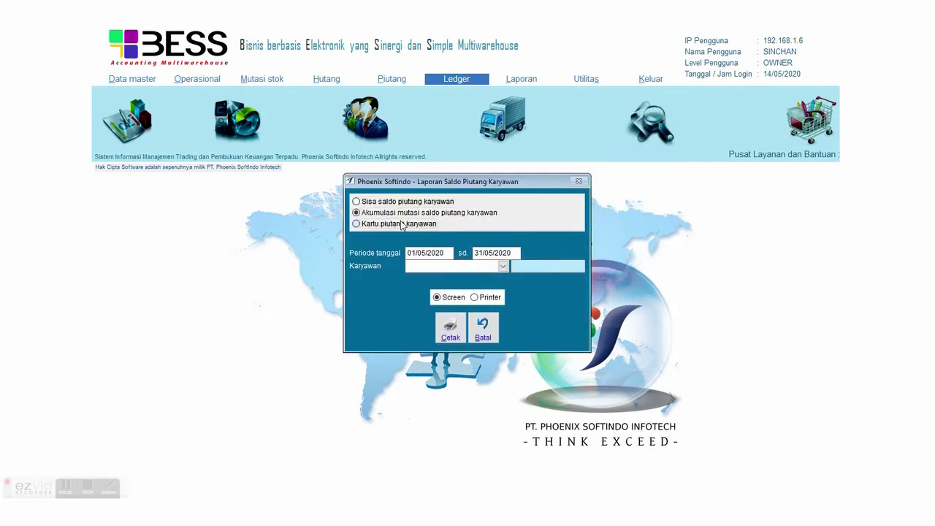
left_click(403, 223)
left_click(407, 204)
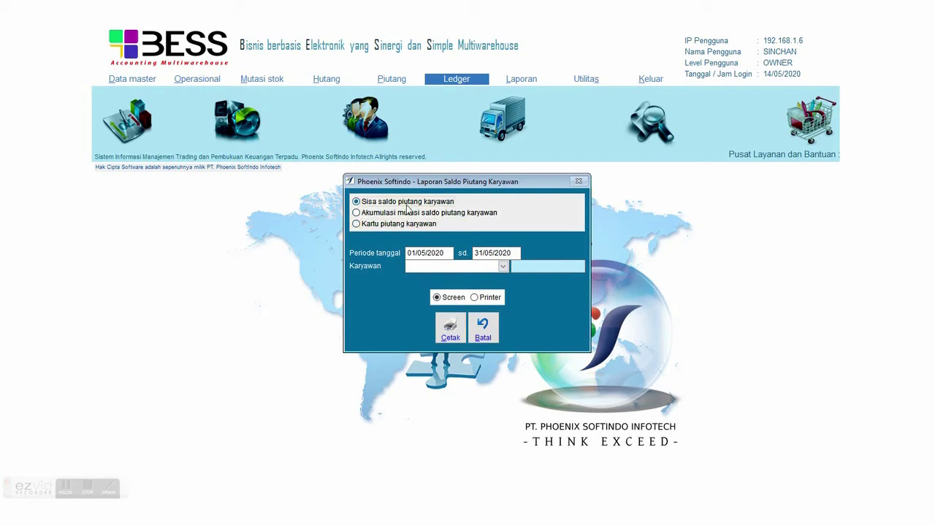
- Select an employee, preview the Sisa saldo piutang karyawan report for 01/05/2020 to 31/05/2020 on screen, and close the preview
left_click(445, 267)
left_click(445, 267)
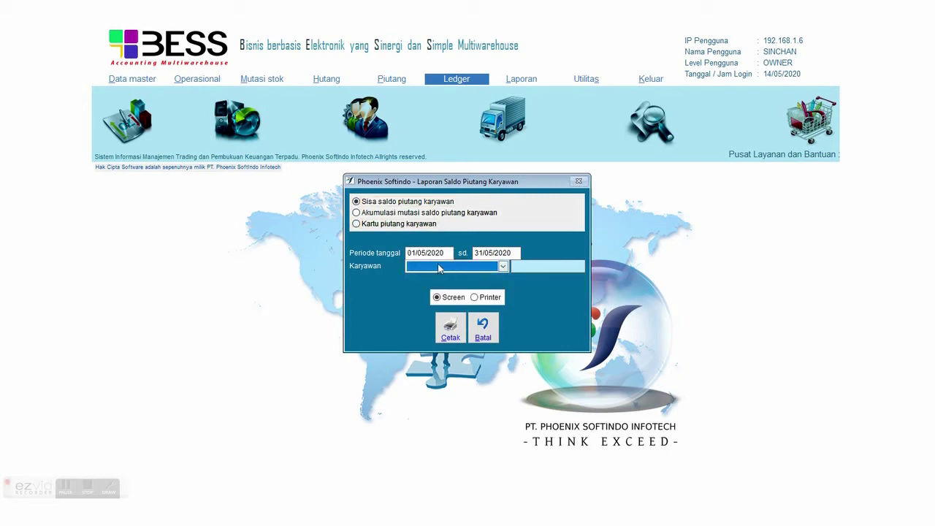
left_click(502, 266)
left_click(417, 287)
left_click(448, 338)
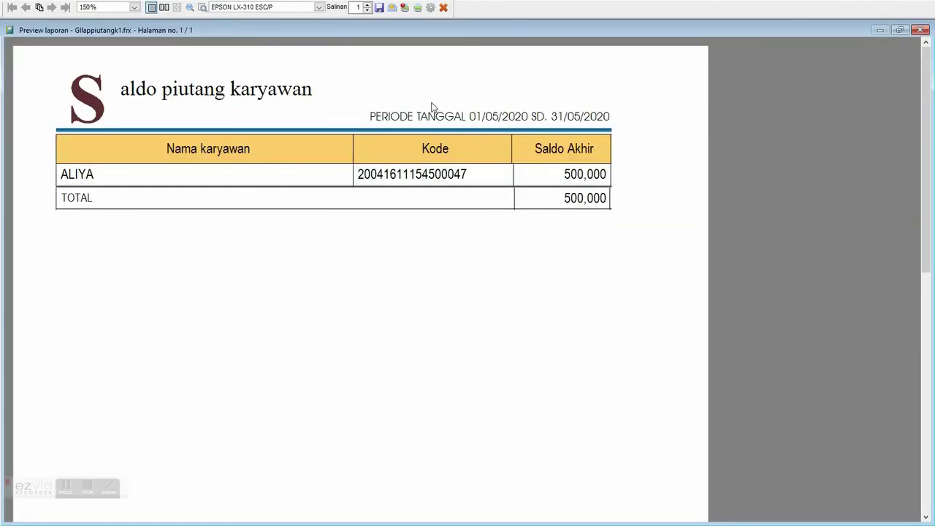
left_click(920, 32)
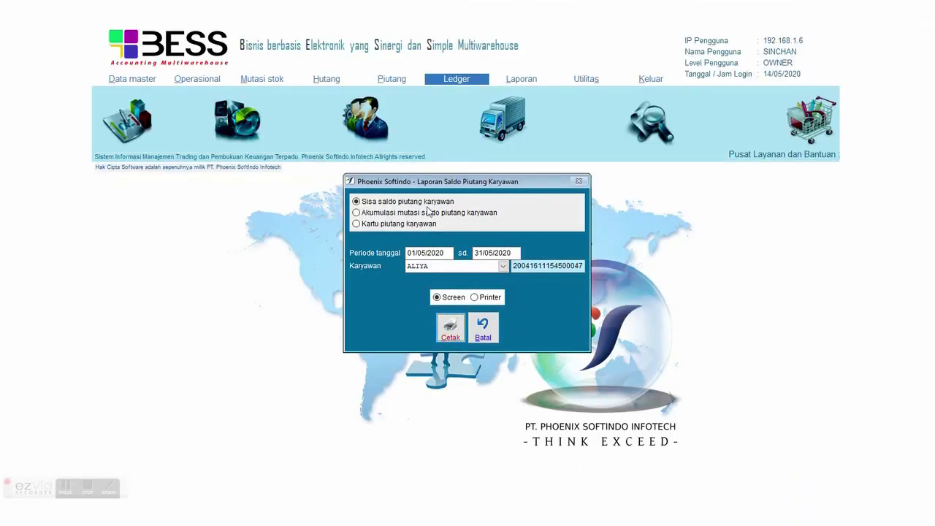
- Preview the Akumulasi mutasi saldo piutang karyawan report for the same employee and period, and close the preview and the report
left_click(430, 213)
left_click(451, 327)
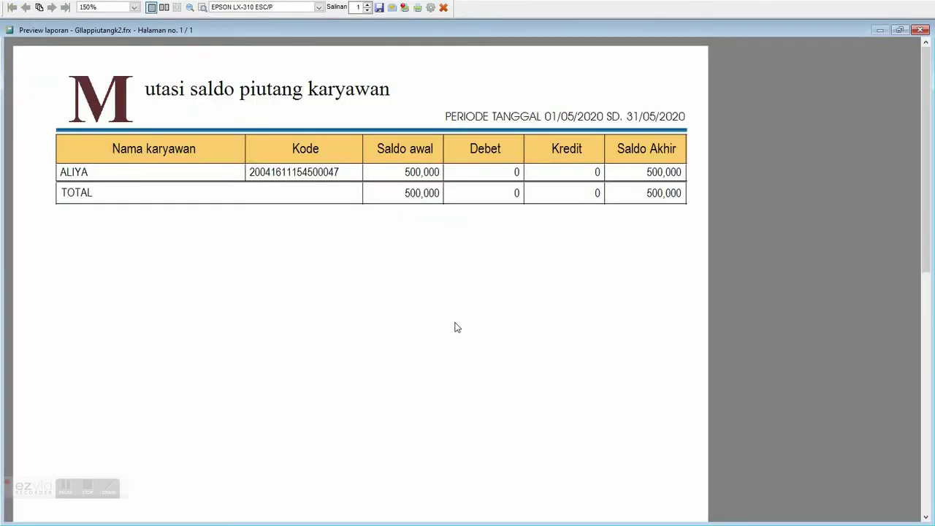
left_click(920, 33)
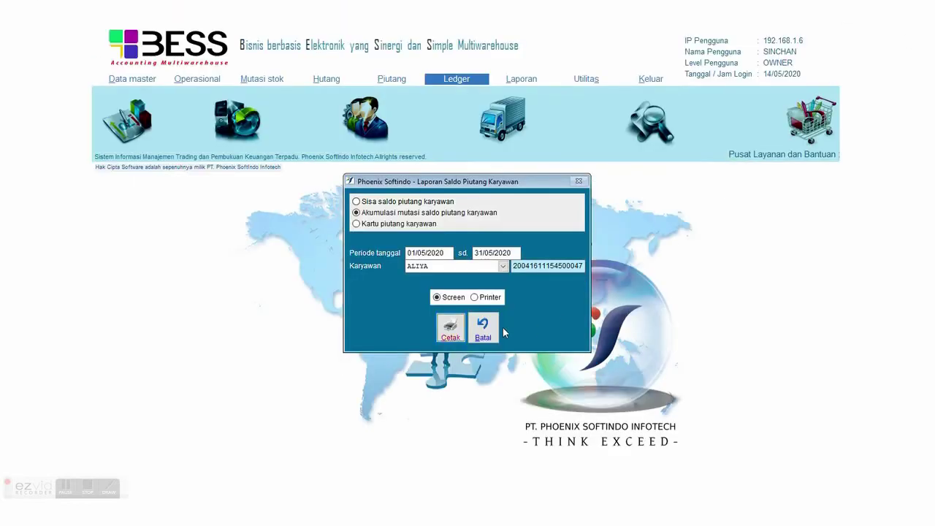
left_click(501, 326)
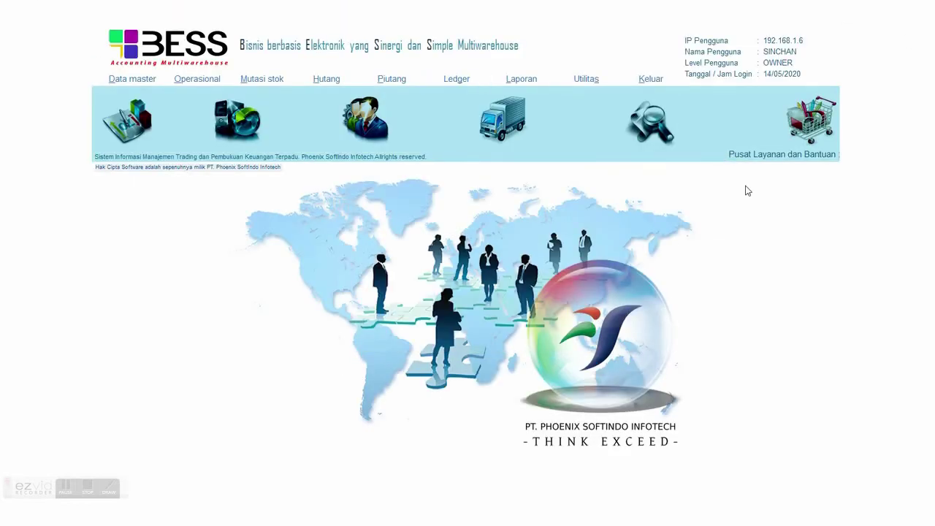
- Open the Pusat Layanan dan Bantuan information
left_click(768, 158)
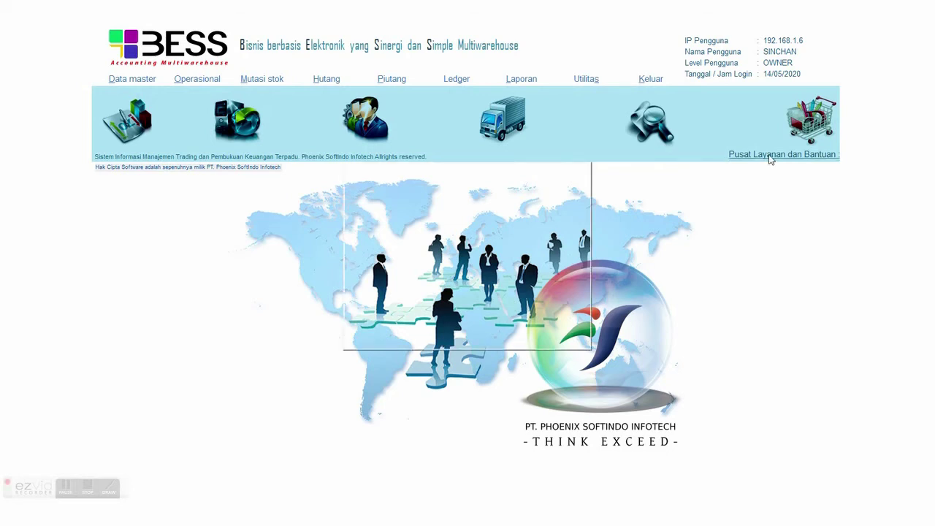